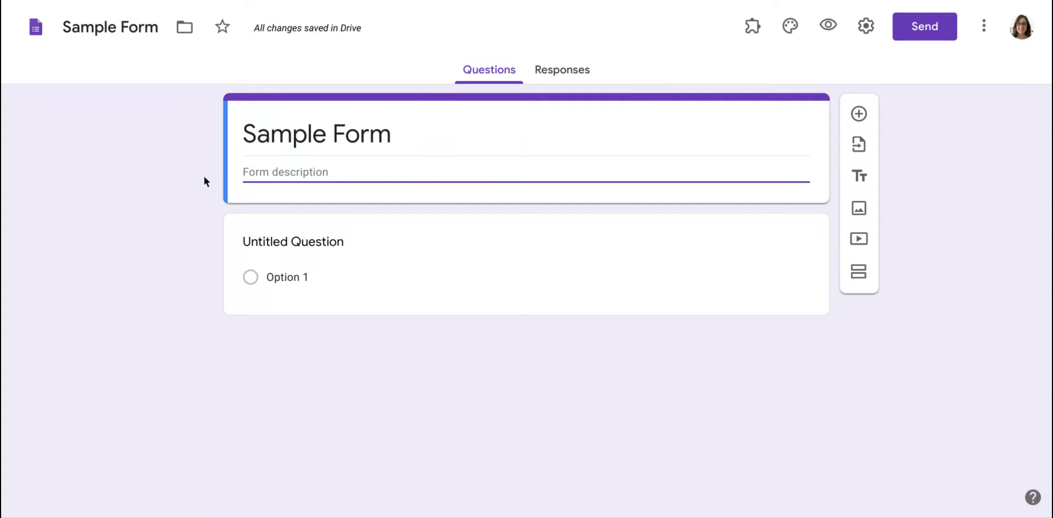
- Replace the untitled question's text with "What is your favorite color?"
left_click(204, 177)
left_click(295, 232)
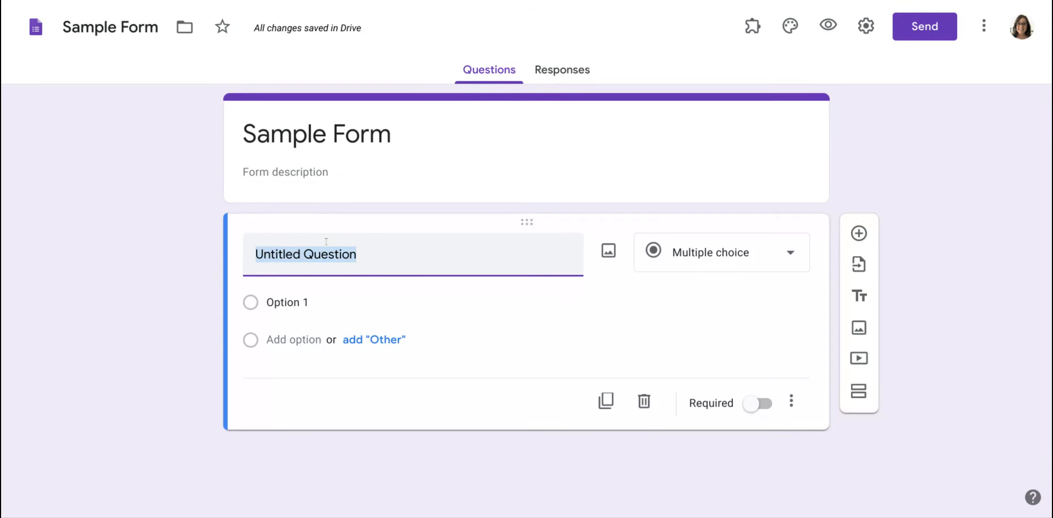
type("What is your favori")
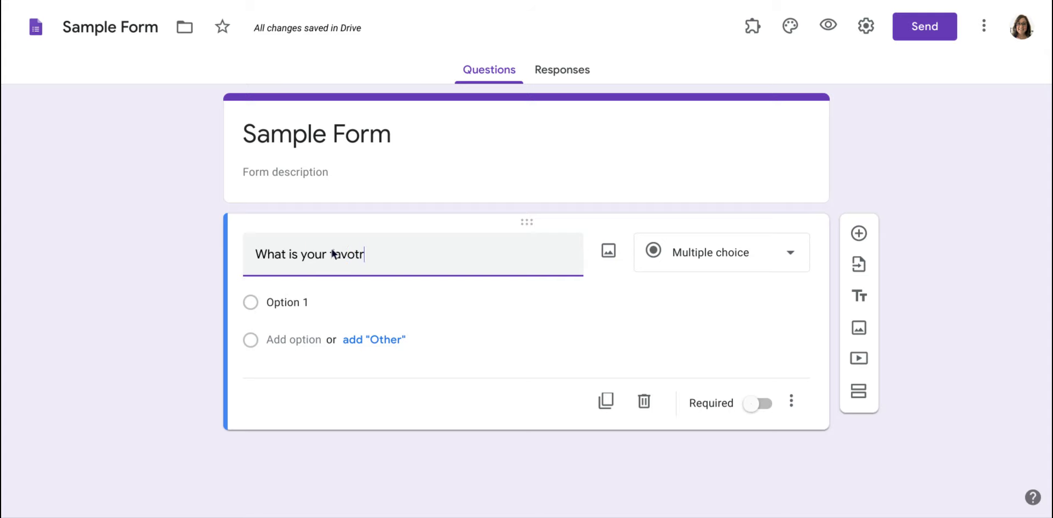
type("te color?")
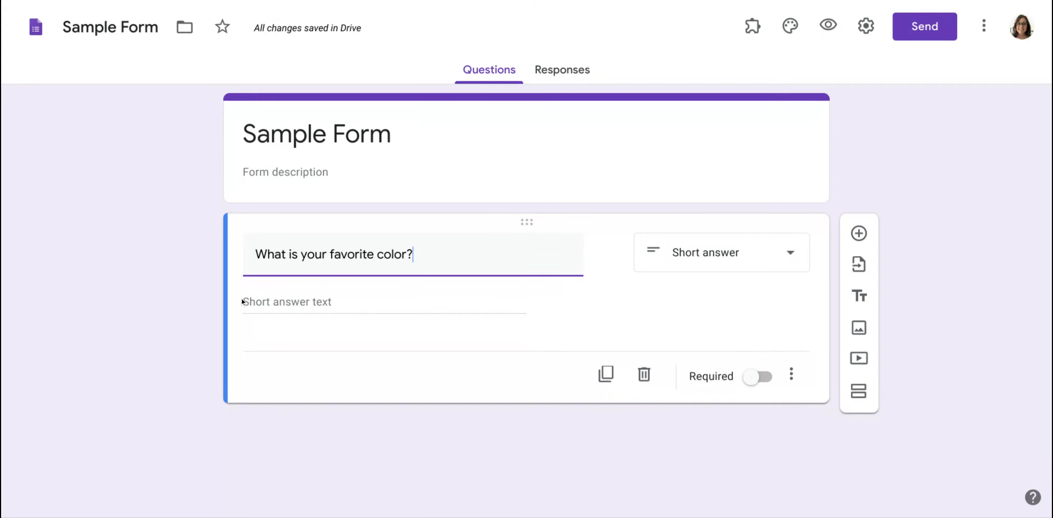
- Set the favorite color question's type to Multiple choice and review the other available question types
left_click(700, 262)
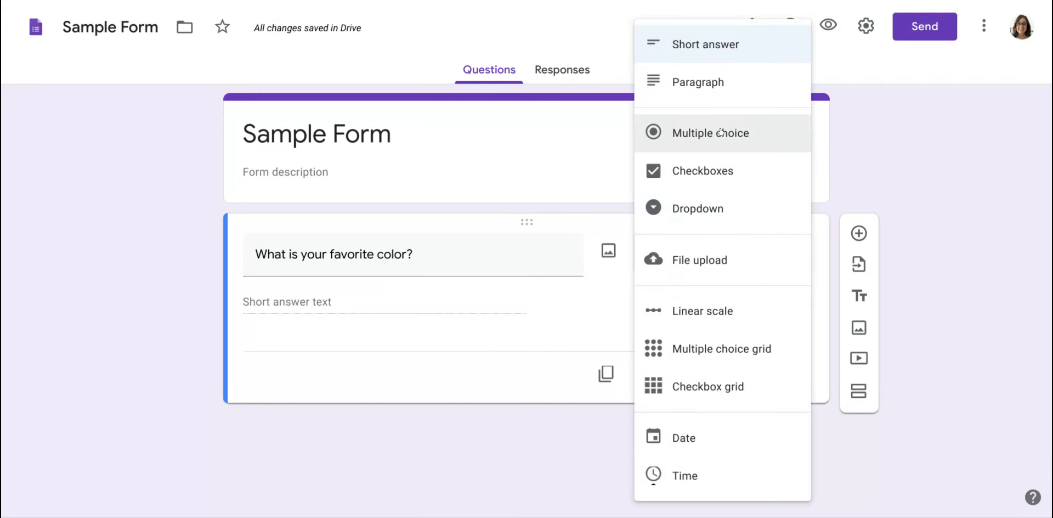
left_click(720, 133)
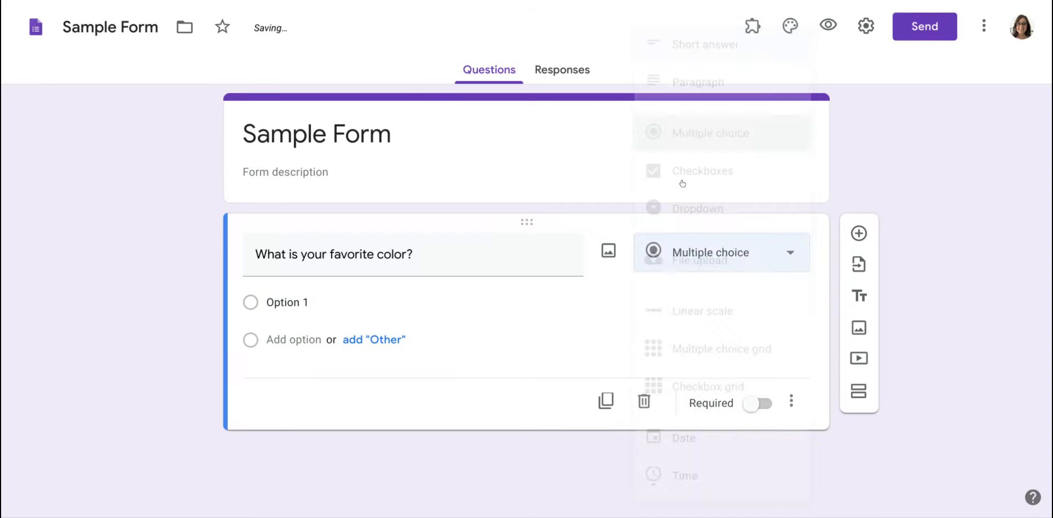
left_click(306, 299)
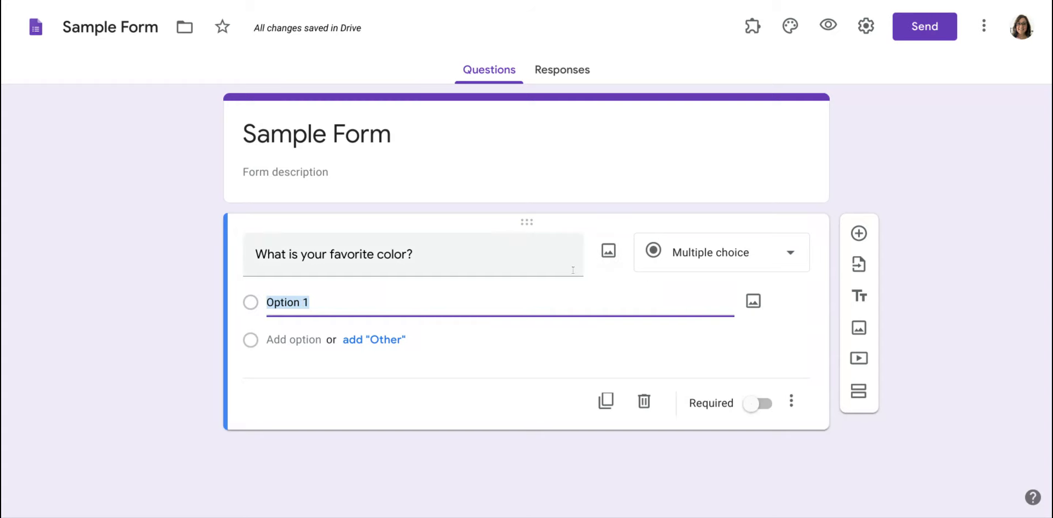
left_click(693, 257)
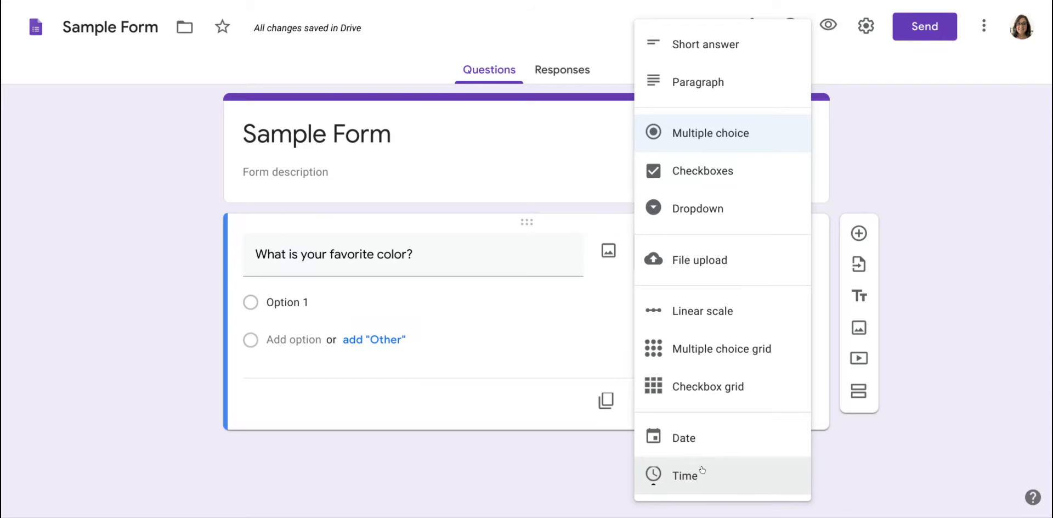
left_click(586, 446)
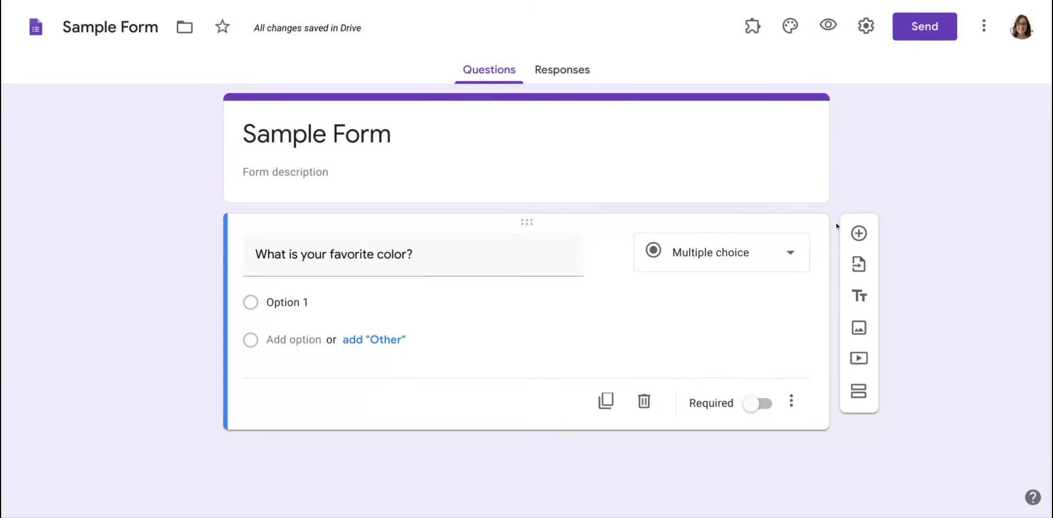
- Add a new question below the first one with the text "What day would you like to meet?"
left_click(858, 233)
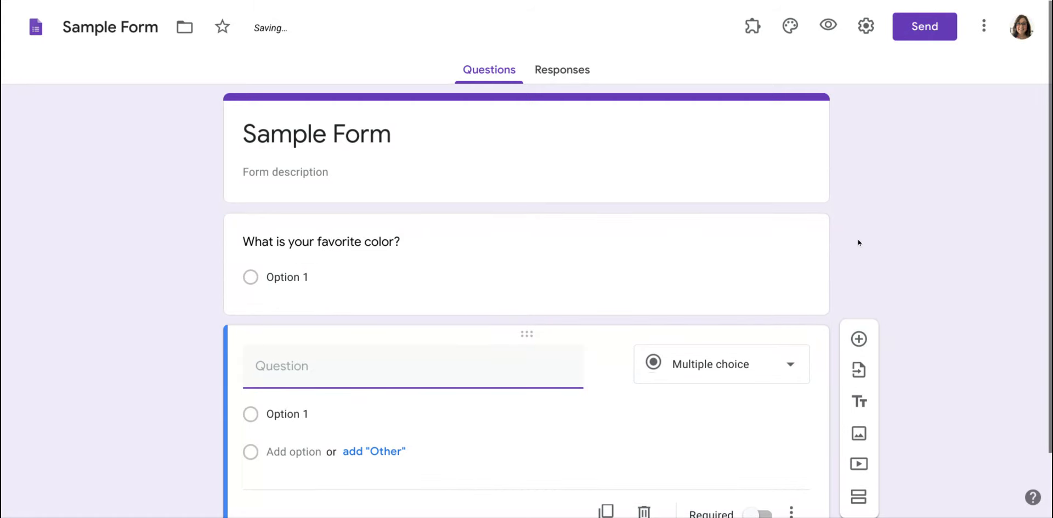
type("W")
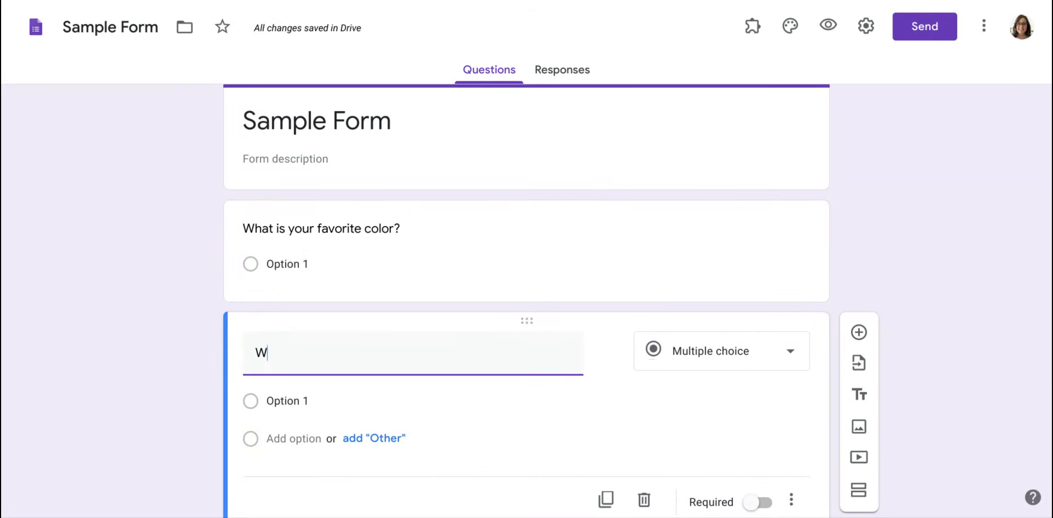
type("hat day would ")
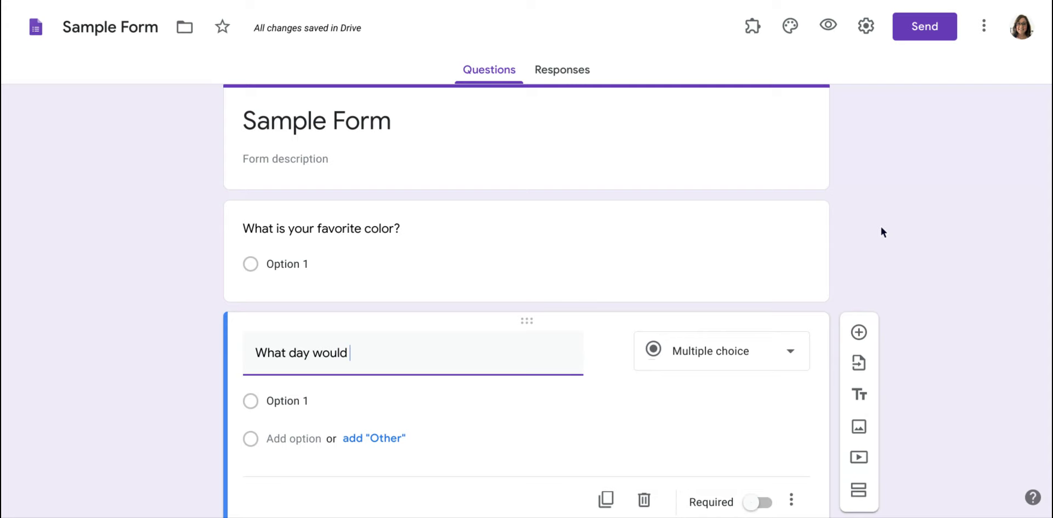
type("you like to mee")
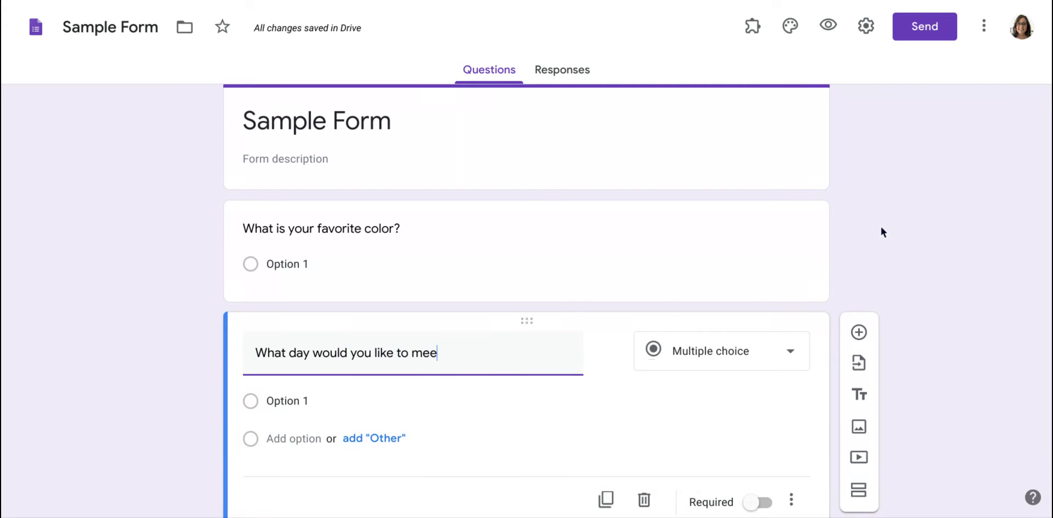
type("t?")
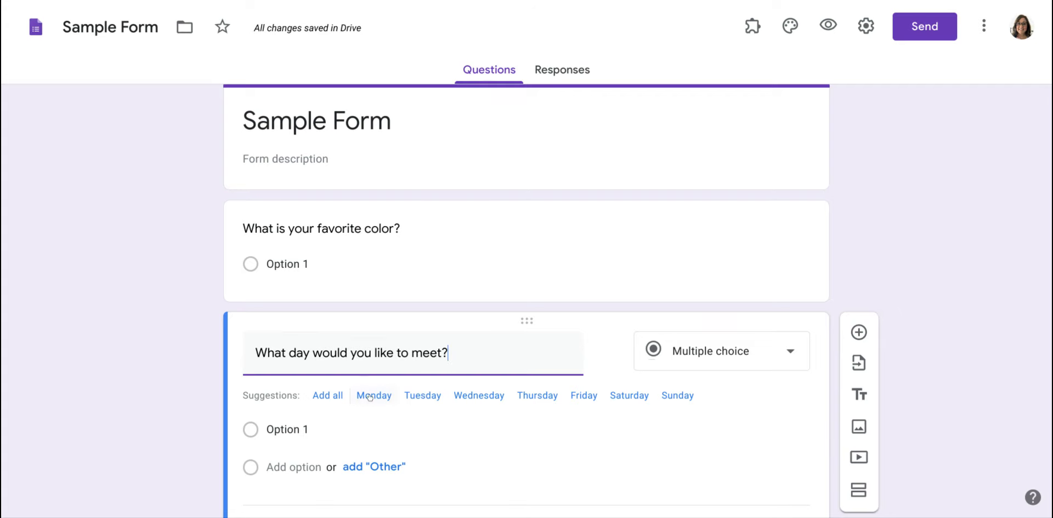
- Add all suggested weekdays as answers to the meeting day question and set its type to Checkboxes
left_click(327, 395)
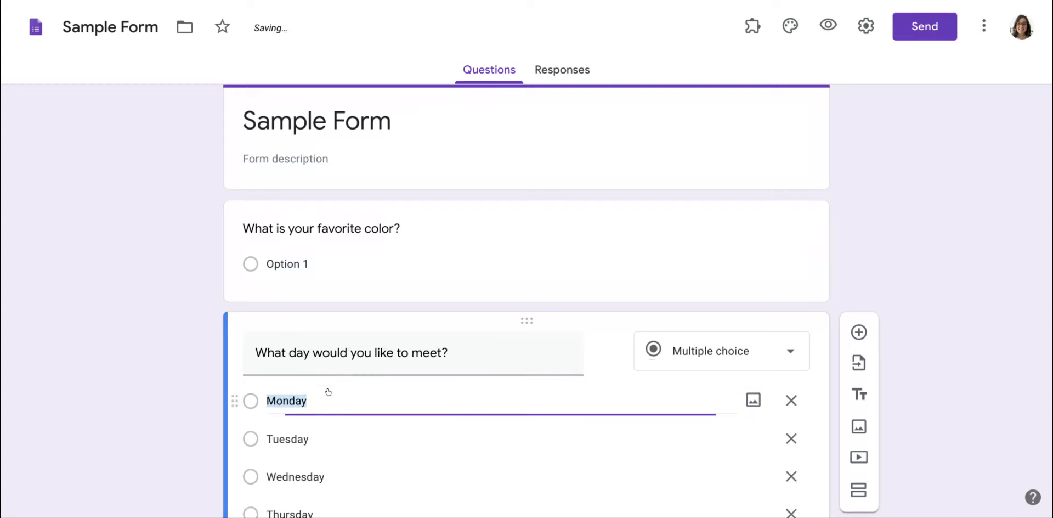
scroll(452, 393, "down", 3)
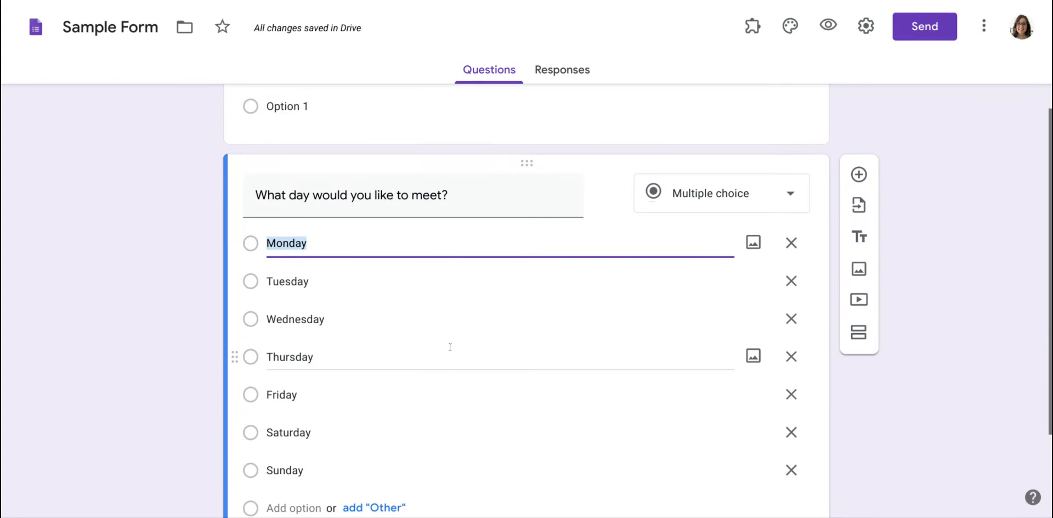
left_click(783, 196)
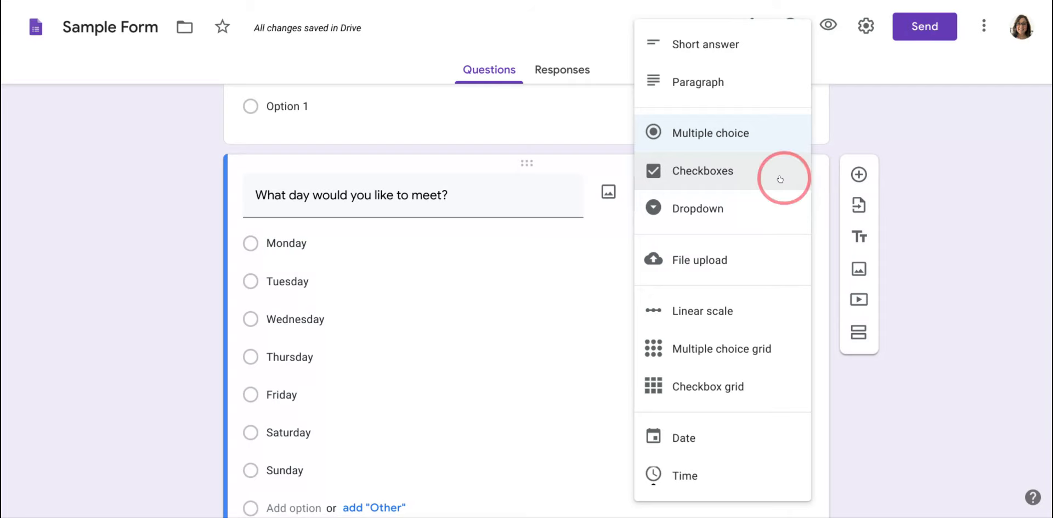
left_click(779, 179)
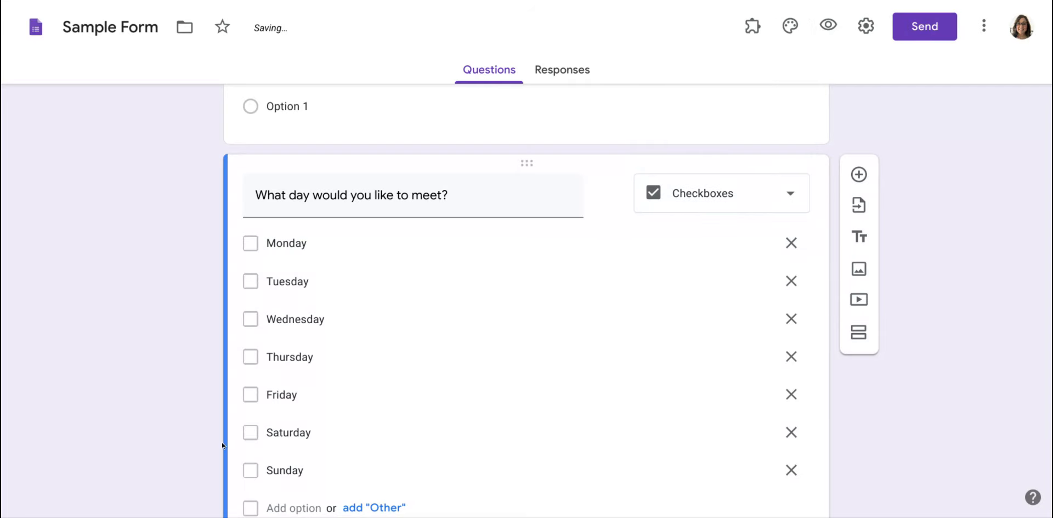
- Set the meeting day question's type to Date, and switch its Required setting on and back off
left_click(764, 187)
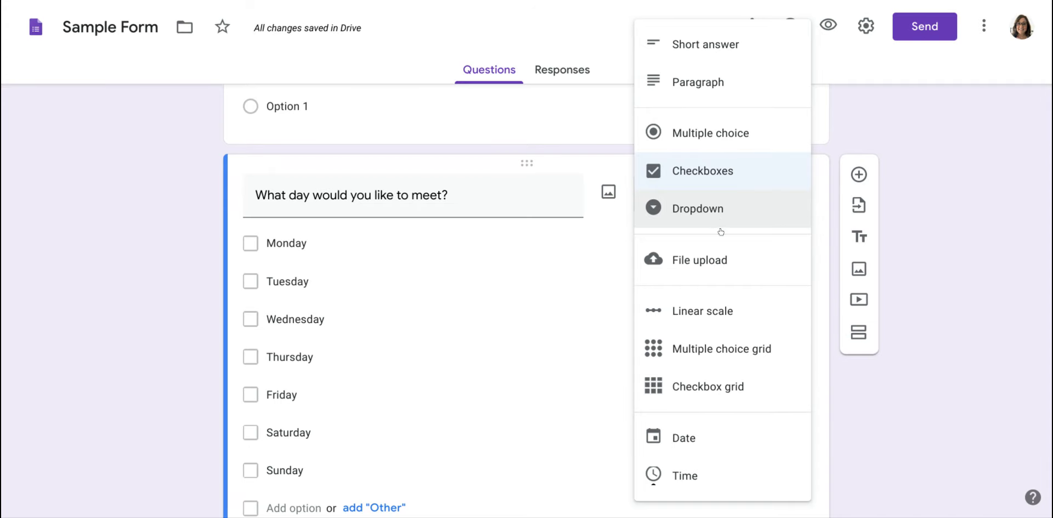
left_click(715, 438)
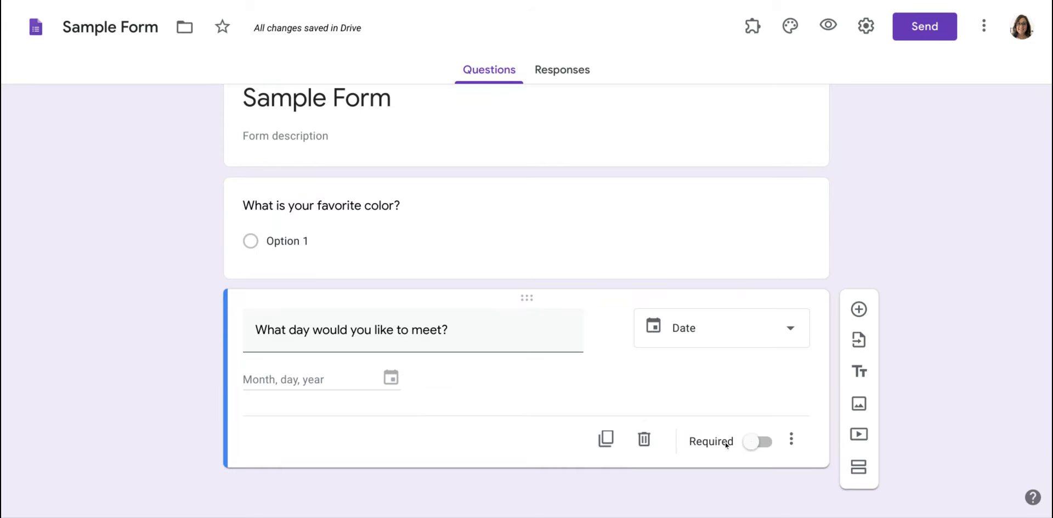
left_click(756, 445)
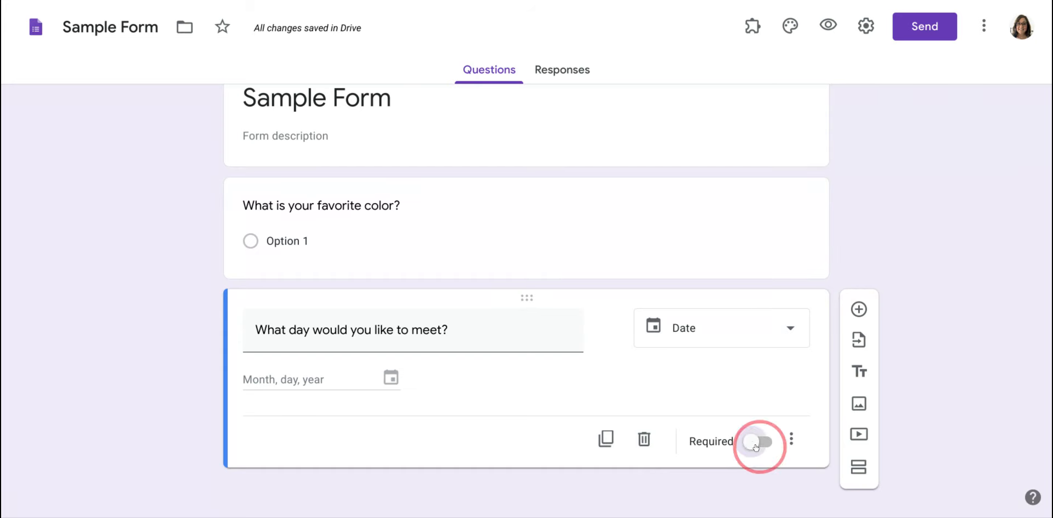
left_click(764, 443)
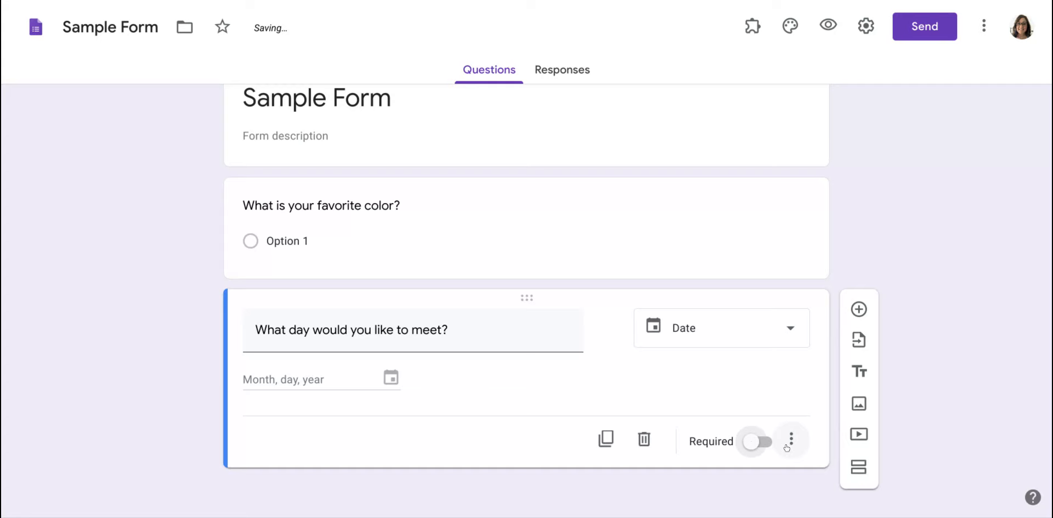
- Show a description on the meeting day question reading "What date would be best to go over math problems."
left_click(790, 442)
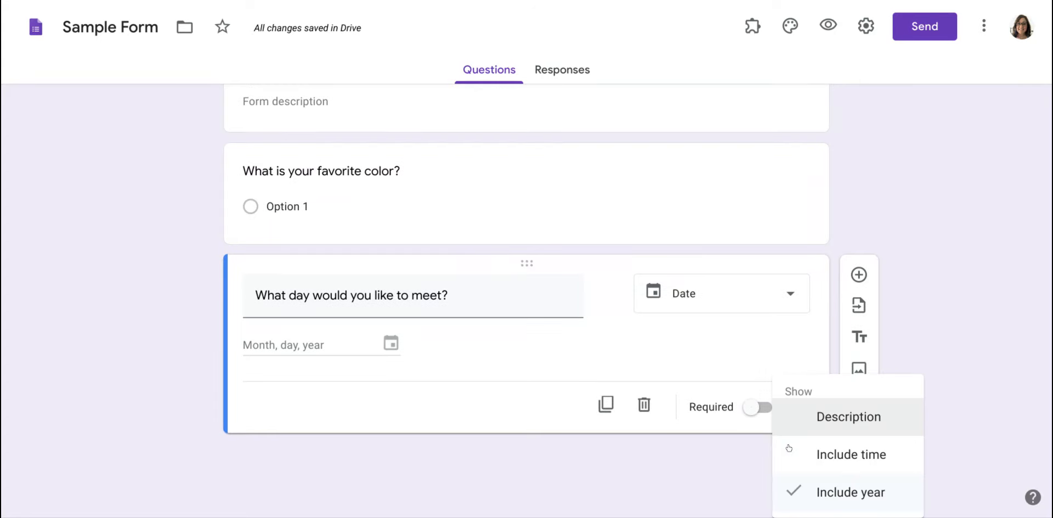
left_click(817, 418)
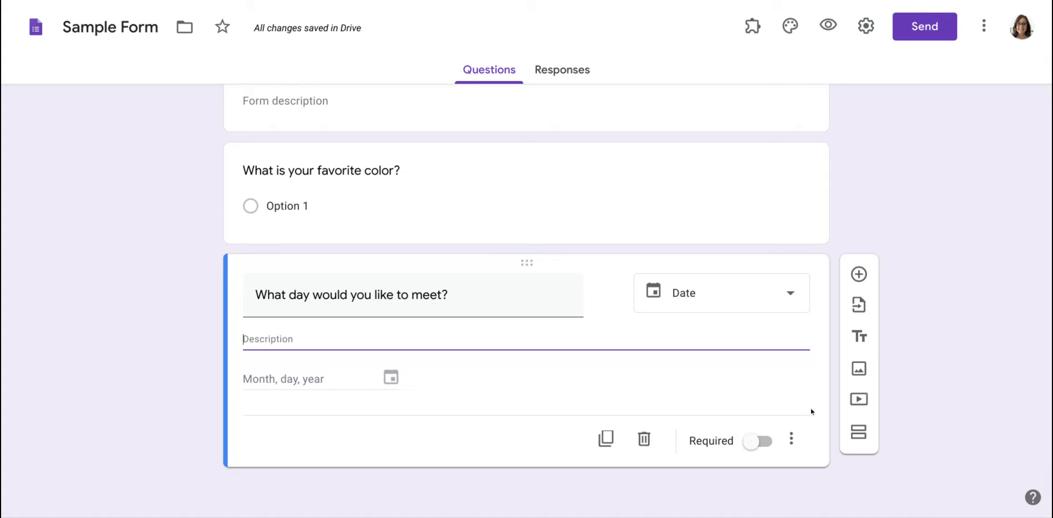
type("What date ")
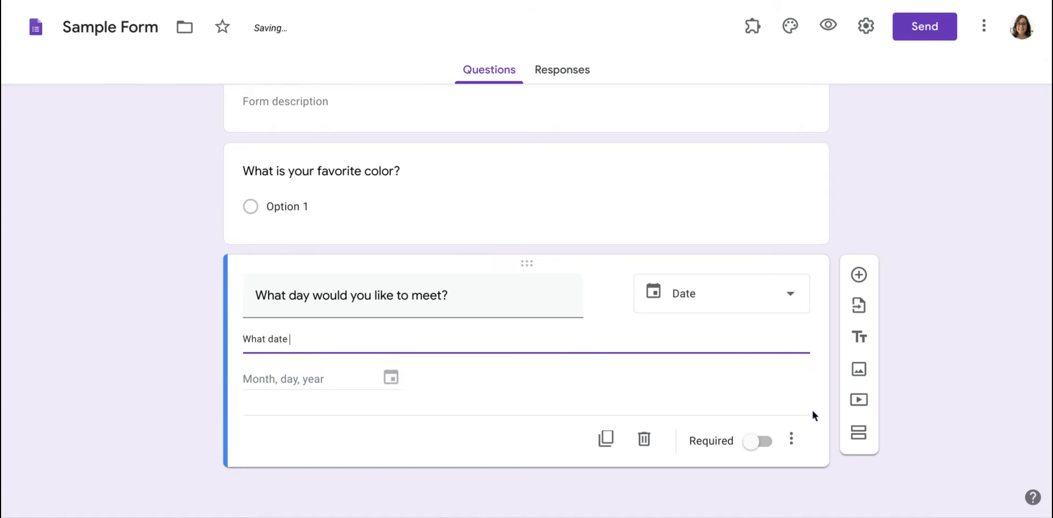
type("would be best ")
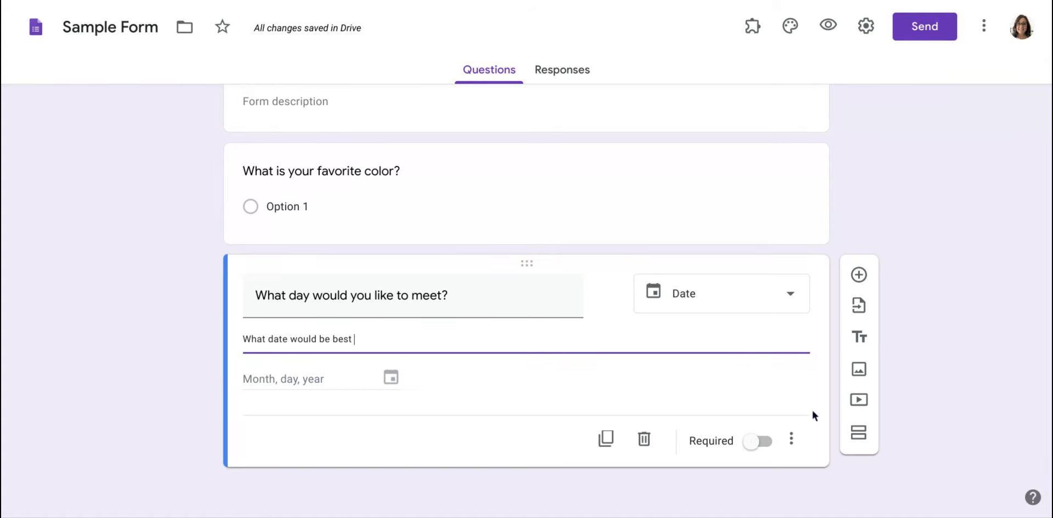
type("fo go over math problems.")
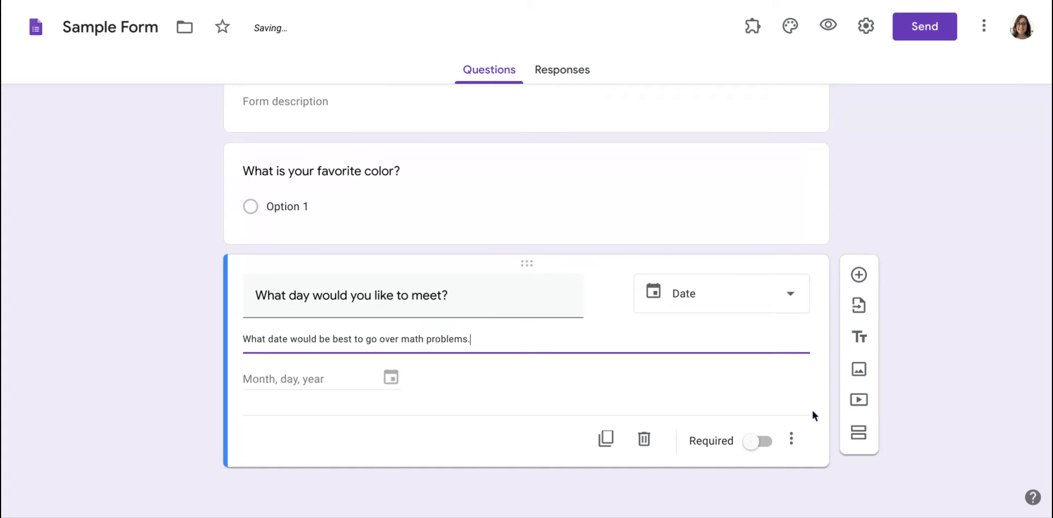
- Include the time and exclude the year in the meeting day question's date answer
left_click(791, 438)
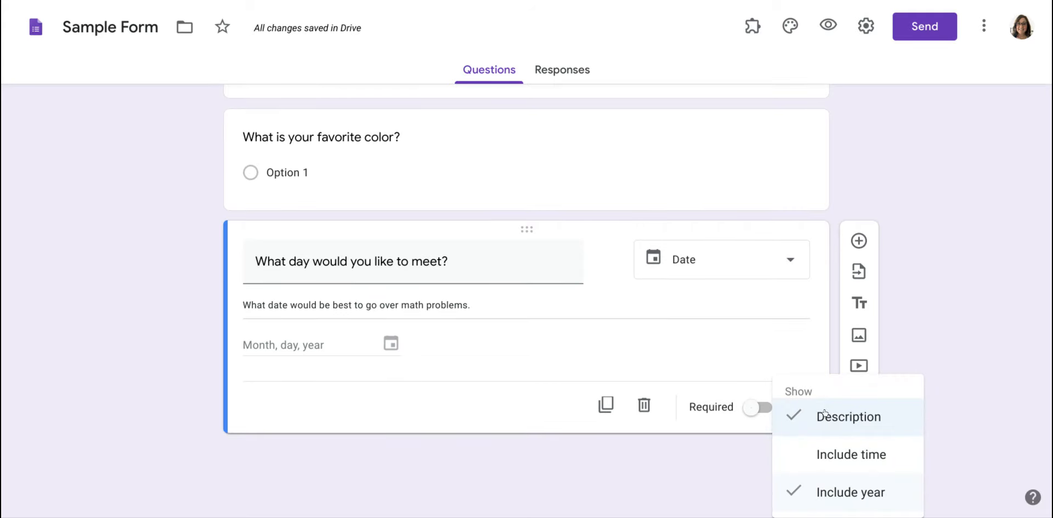
left_click(862, 455)
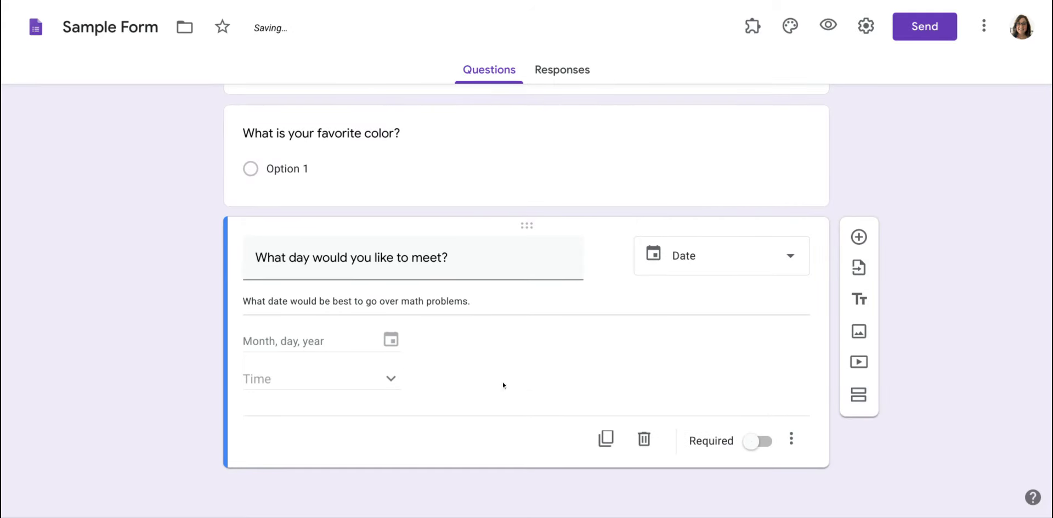
left_click(791, 438)
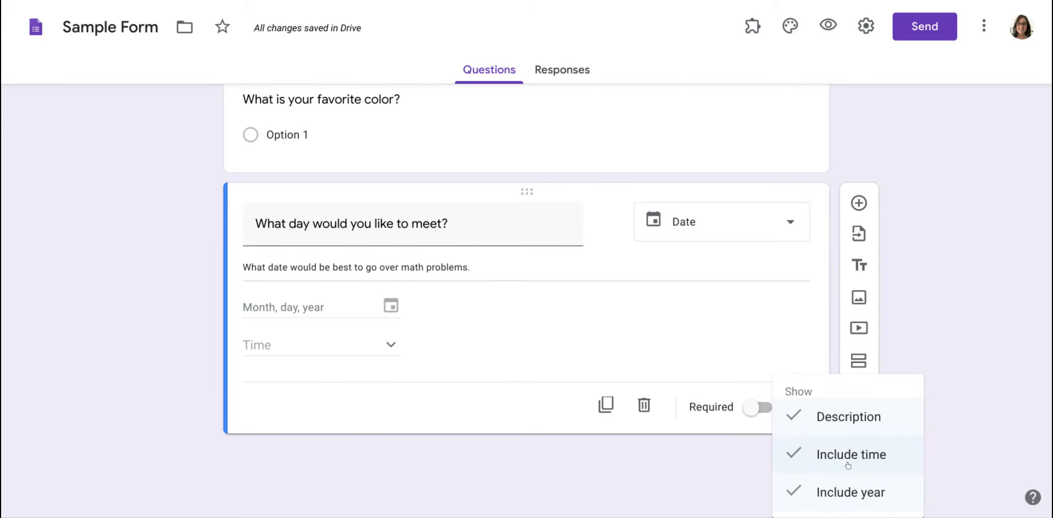
left_click(865, 497)
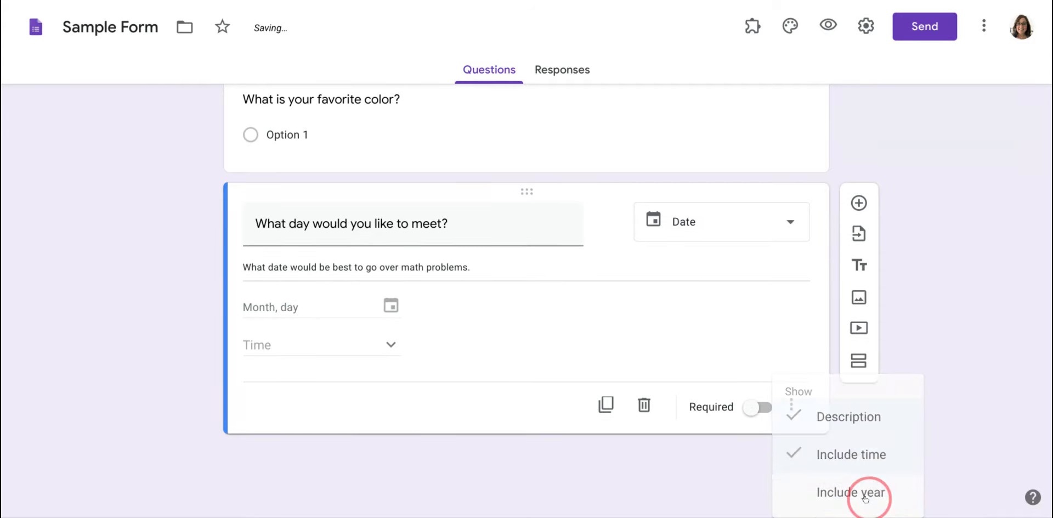
left_click(792, 437)
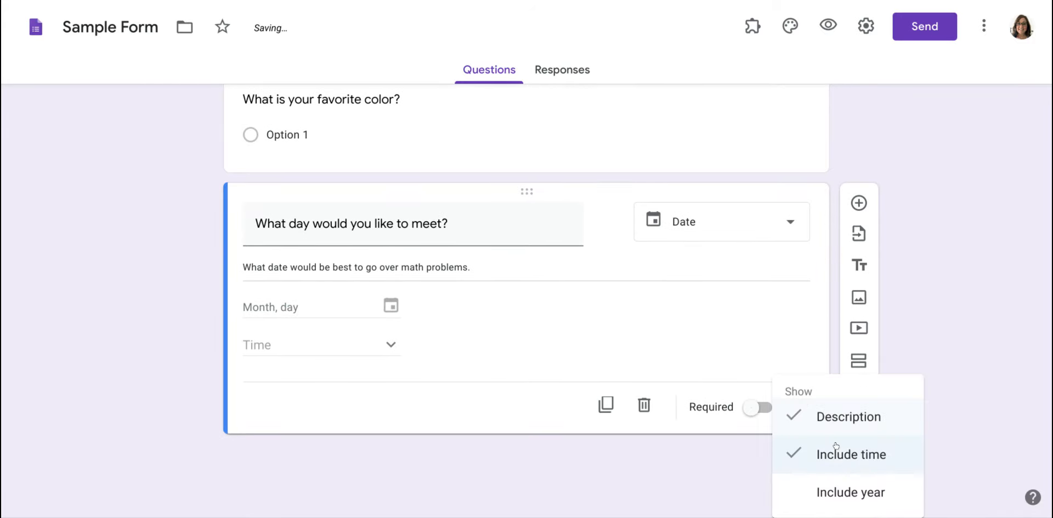
left_click(660, 265)
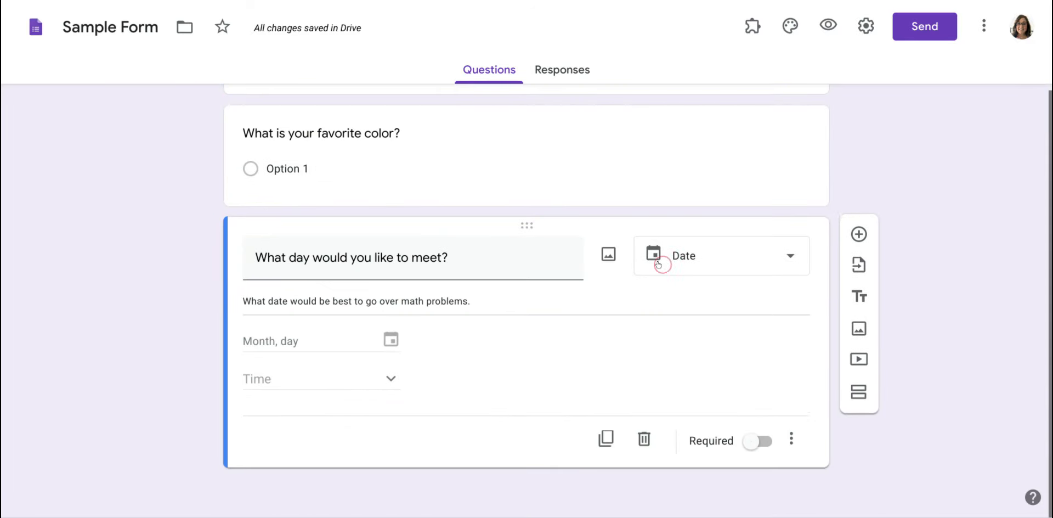
- Change the favorite color question's type to Short answer
left_click(530, 150)
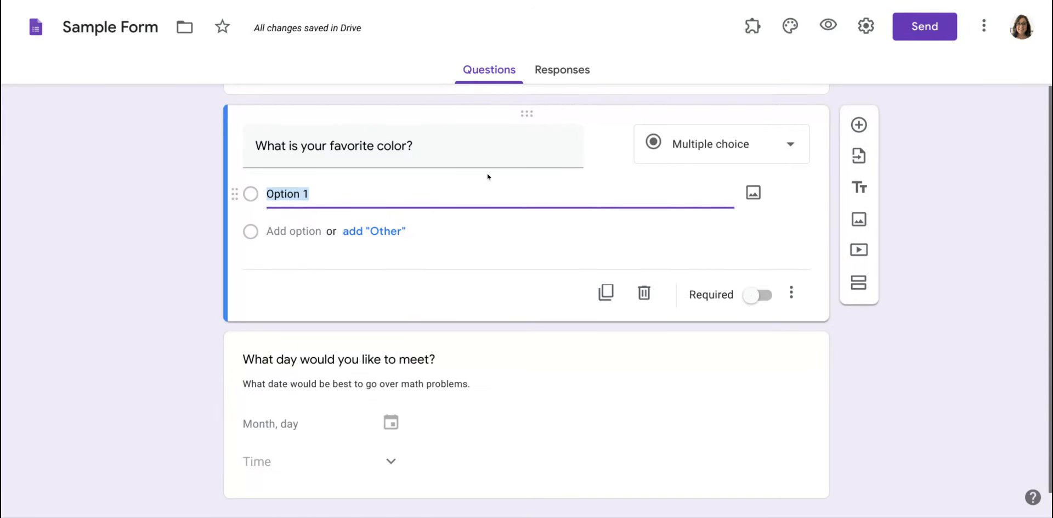
left_click(738, 160)
left_click(756, 51)
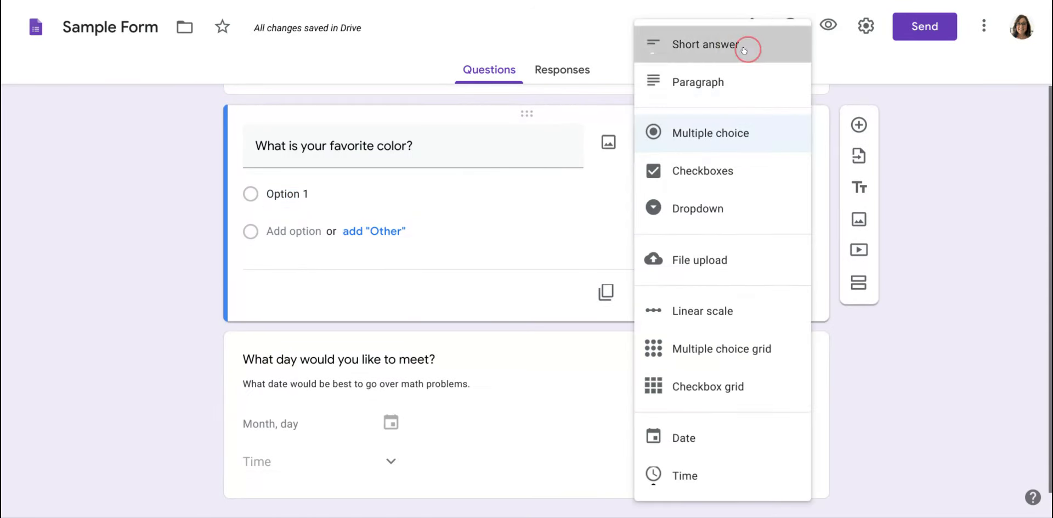
left_click(790, 269)
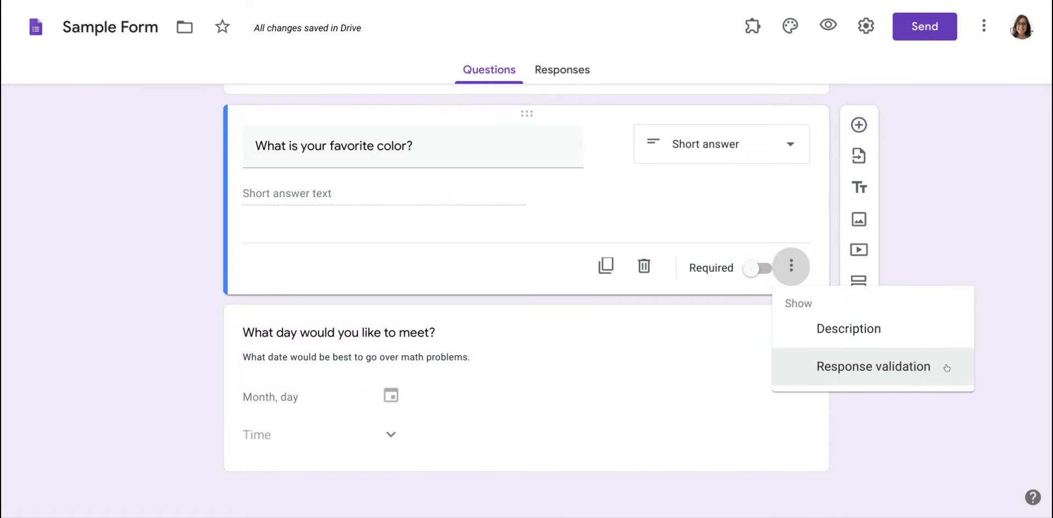
left_click(920, 421)
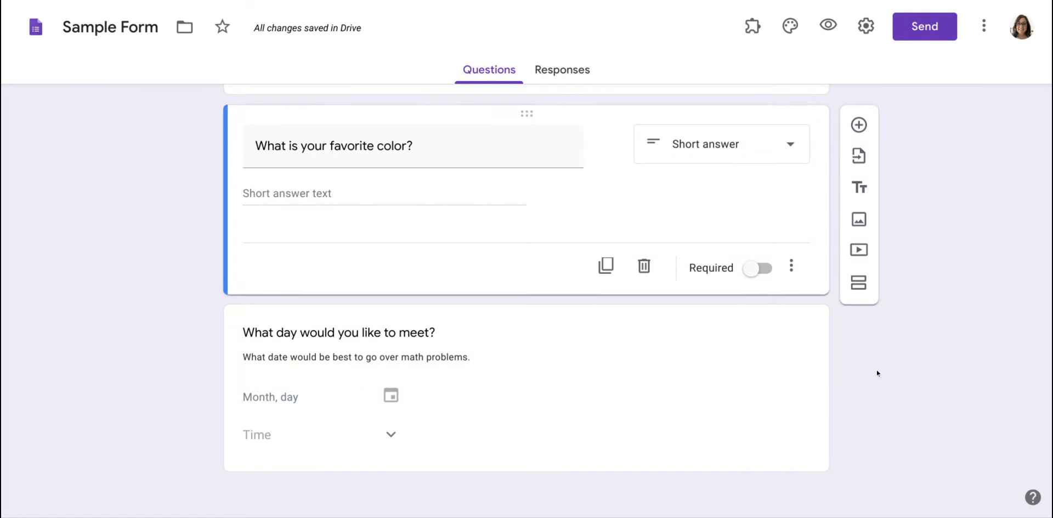
left_click(859, 157)
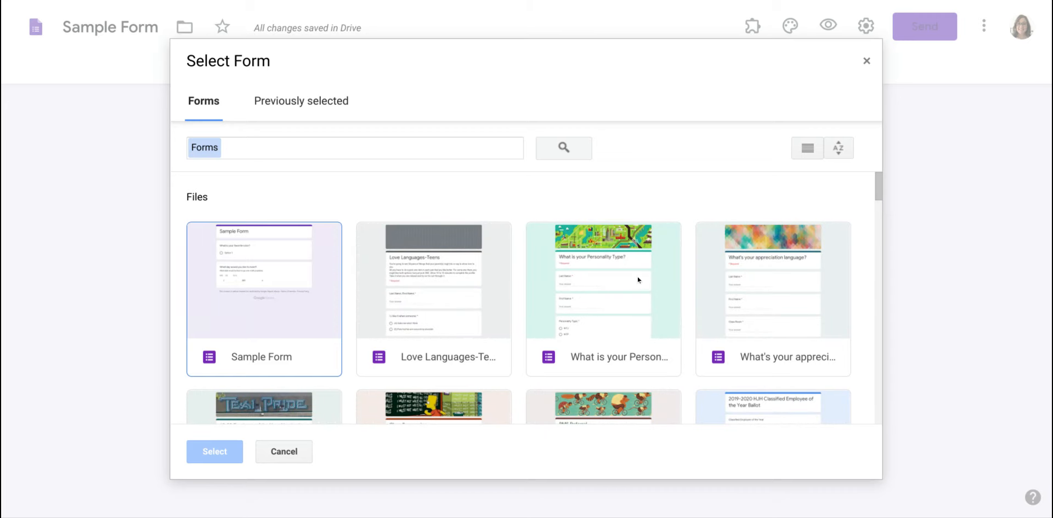
left_click(304, 451)
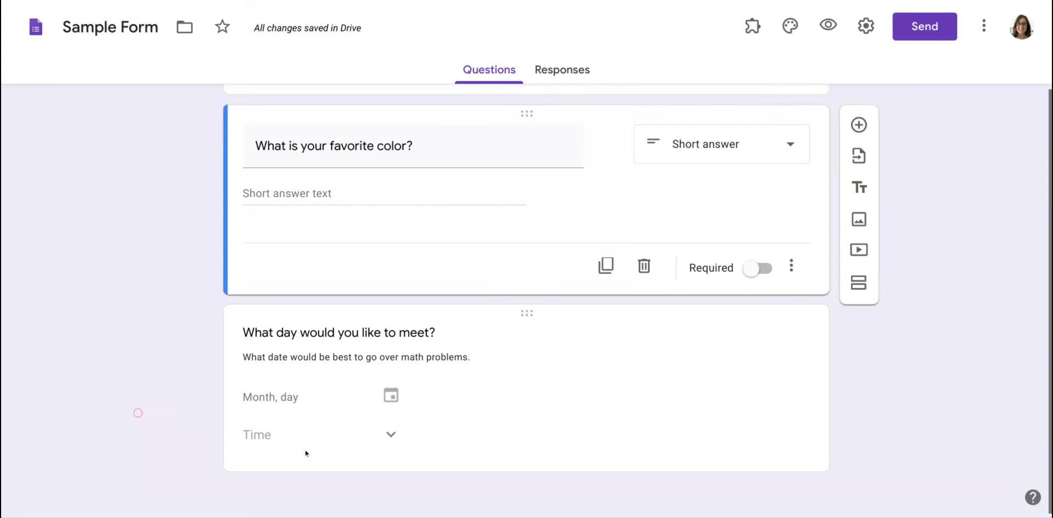
- Add a title and description block directly below the favorite color question
left_click(859, 187)
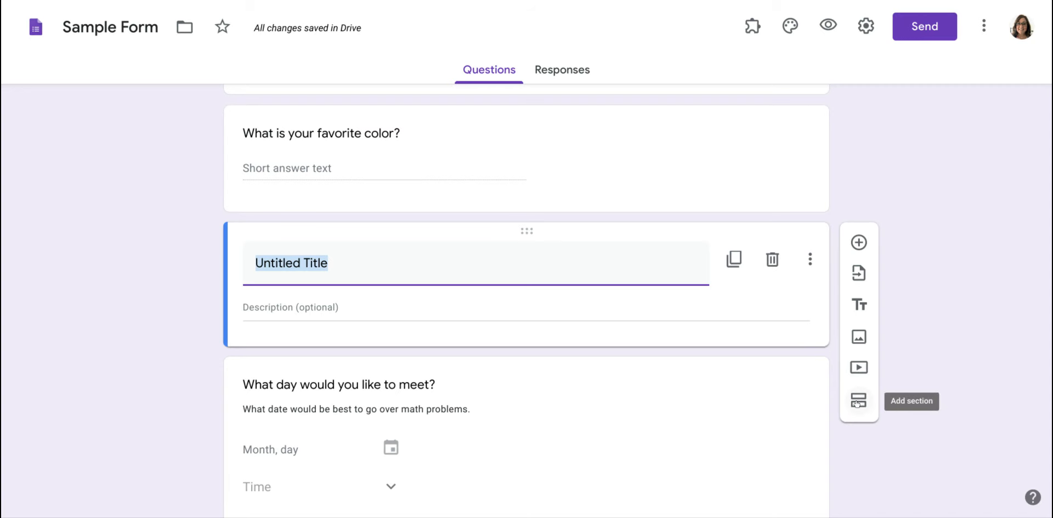
- Change the form's theme color to the medium blue preset, and try out the custom color #651919
scroll(831, 393, "up", 2)
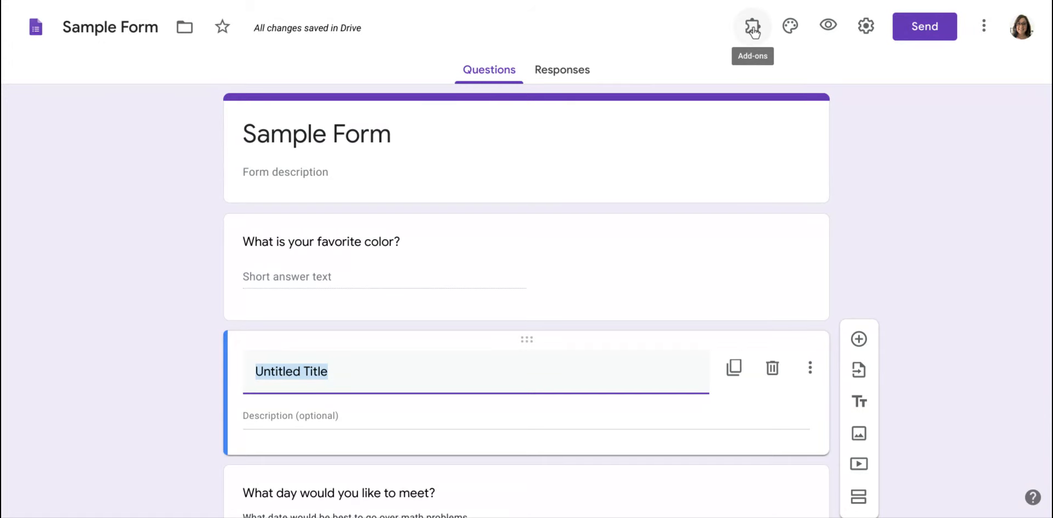
left_click(782, 35)
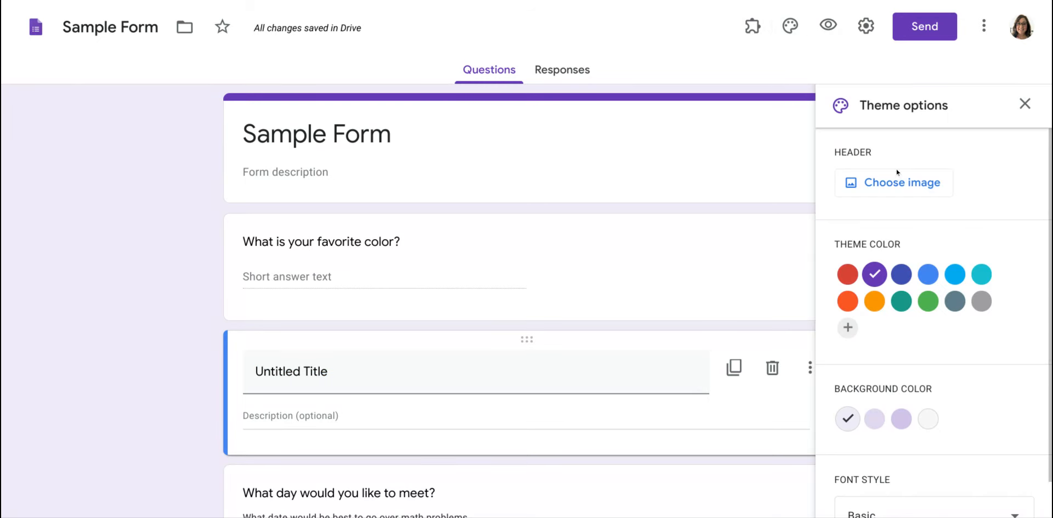
scroll(995, 246, "down", 2)
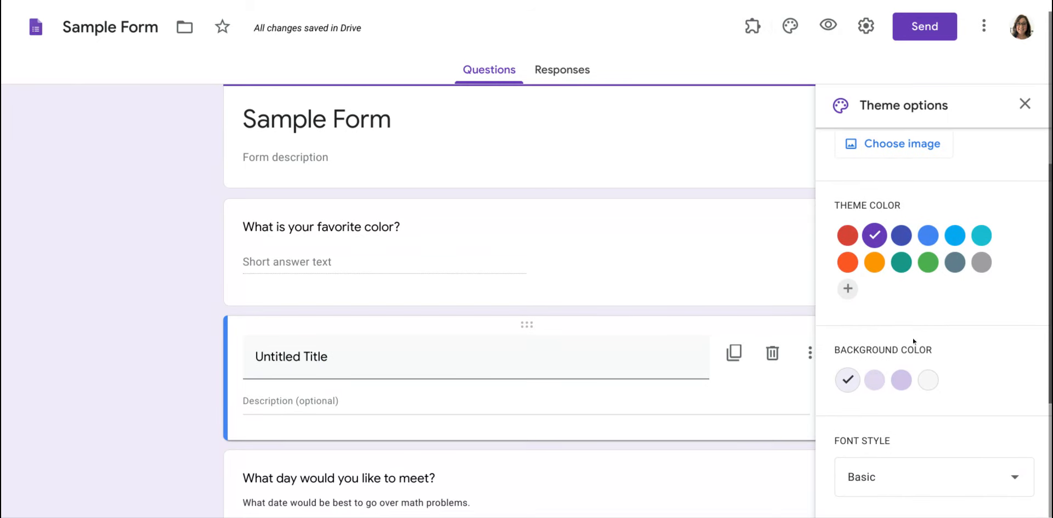
left_click(927, 235)
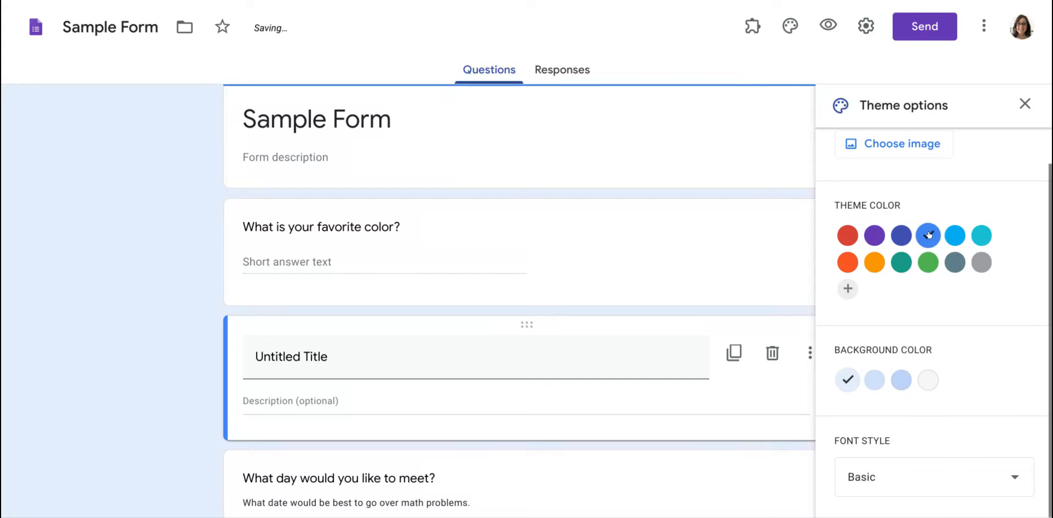
left_click(847, 288)
left_click(957, 329)
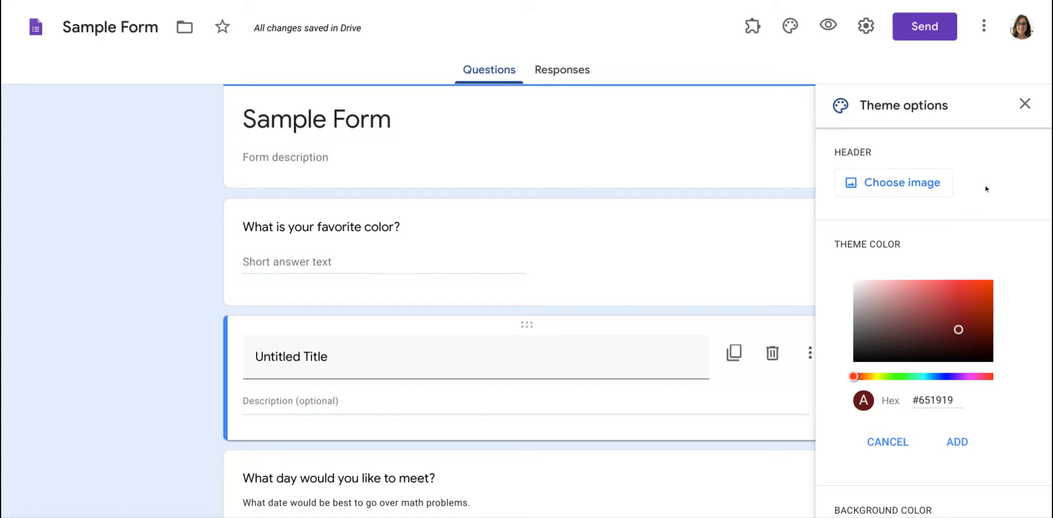
left_click(1023, 104)
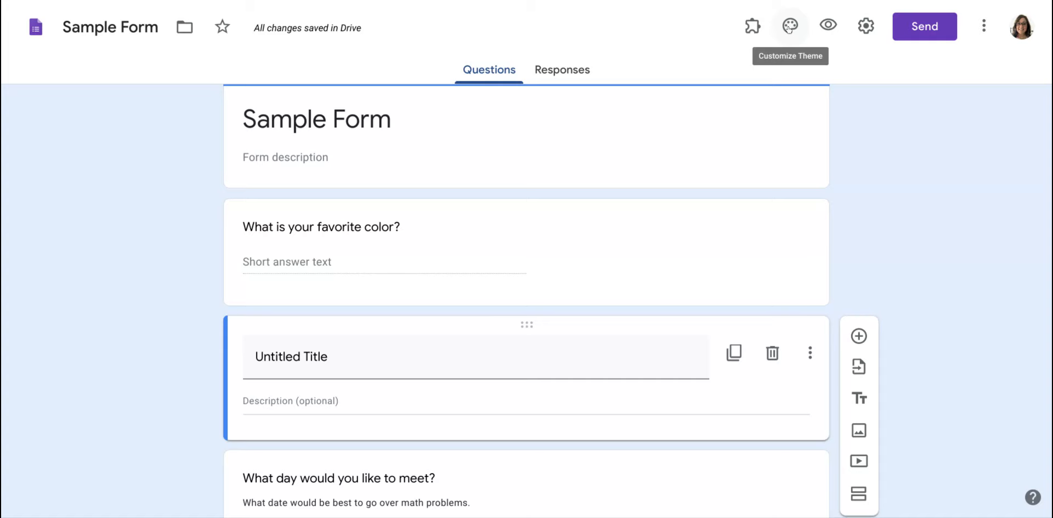
- Preview the form as respondents see it
left_click(823, 35)
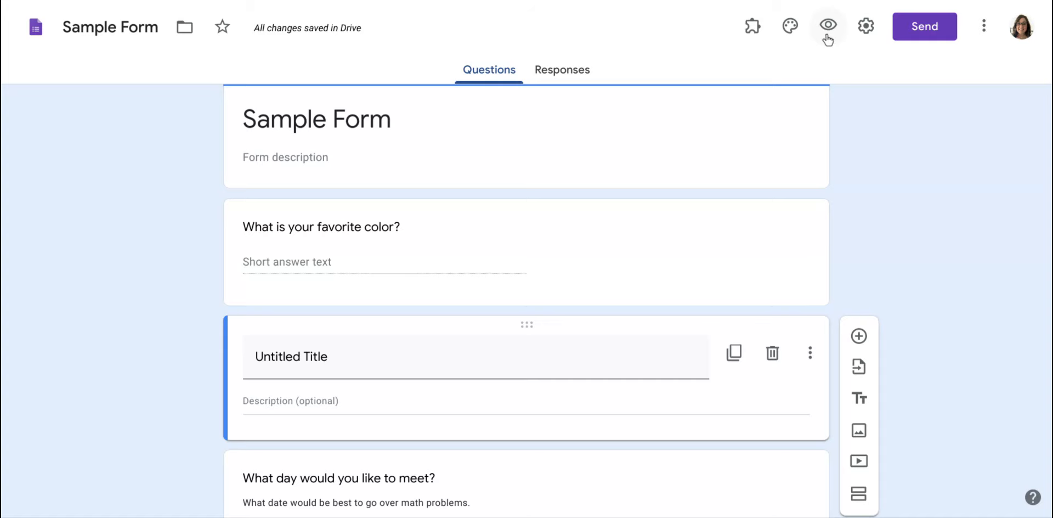
left_click(827, 36)
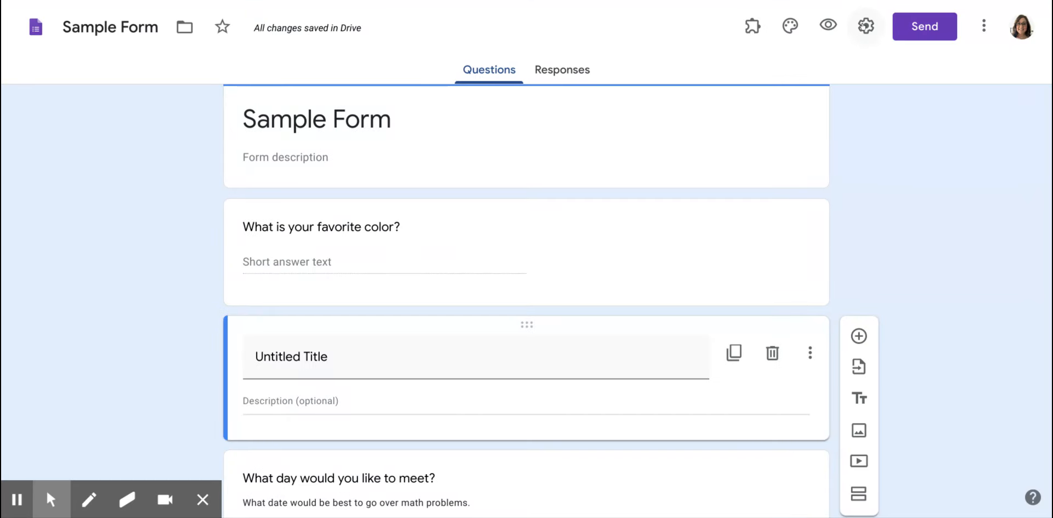
- Turn off the link to submit another response and set the confirmation message to "Thank you for taking the time to fill out the form."
left_click(864, 25)
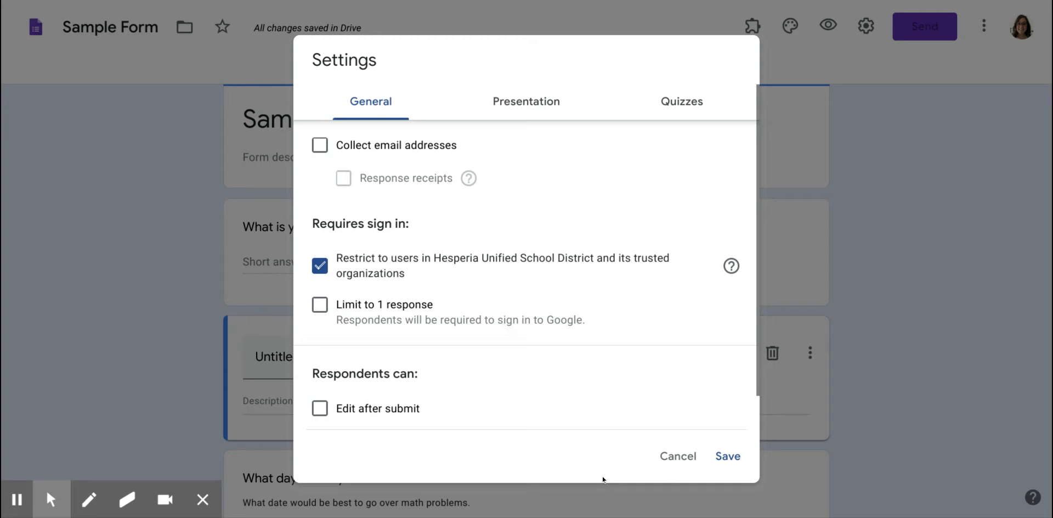
left_click(521, 99)
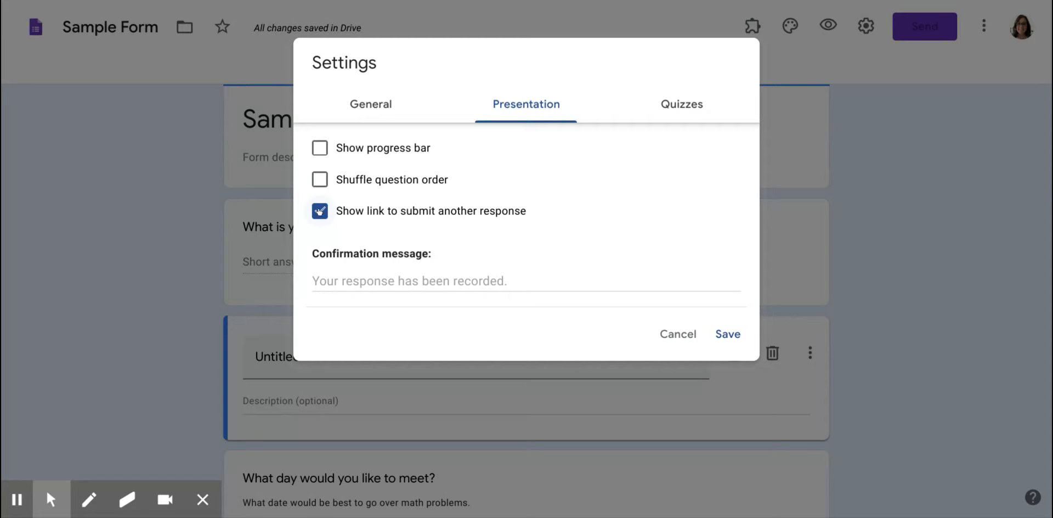
left_click(319, 211)
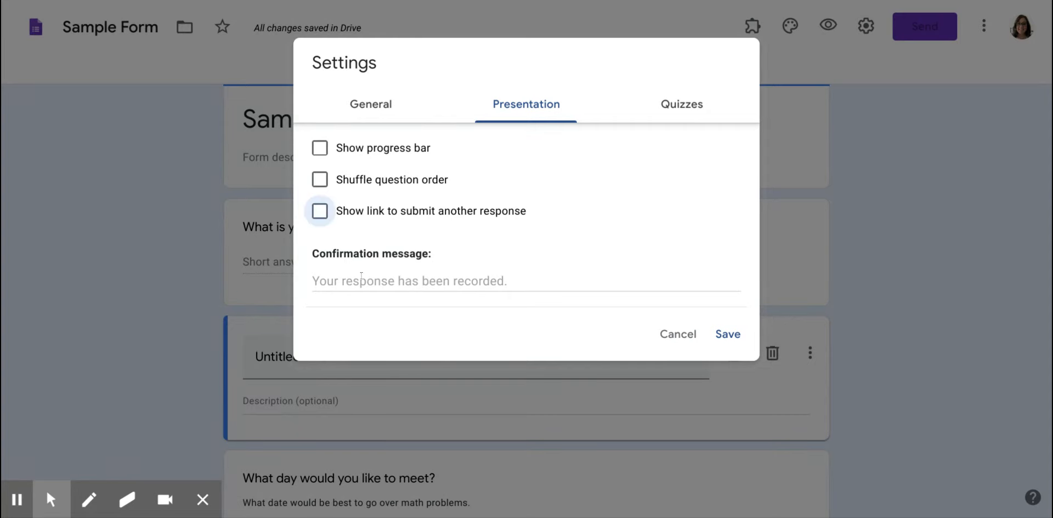
left_click(453, 285)
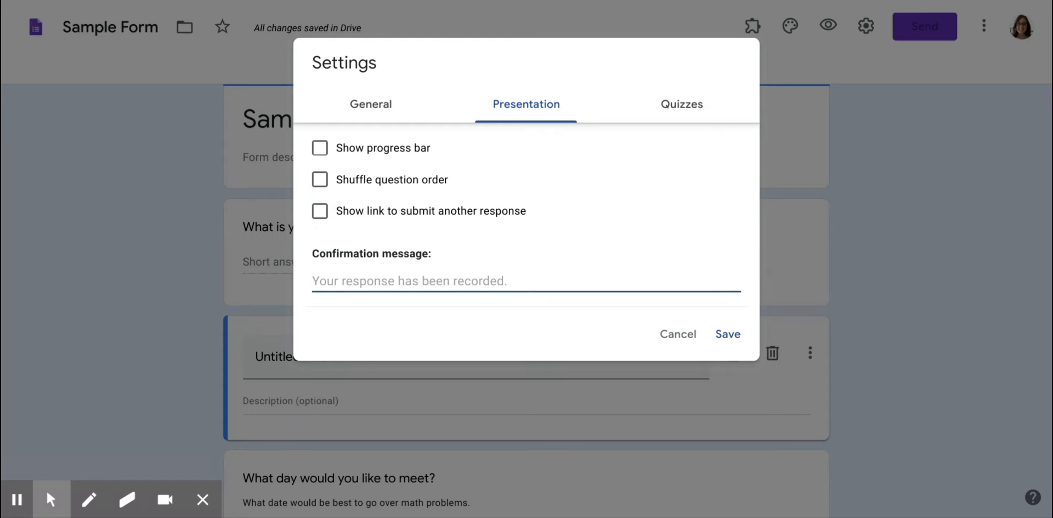
type("Thank you for taking the time")
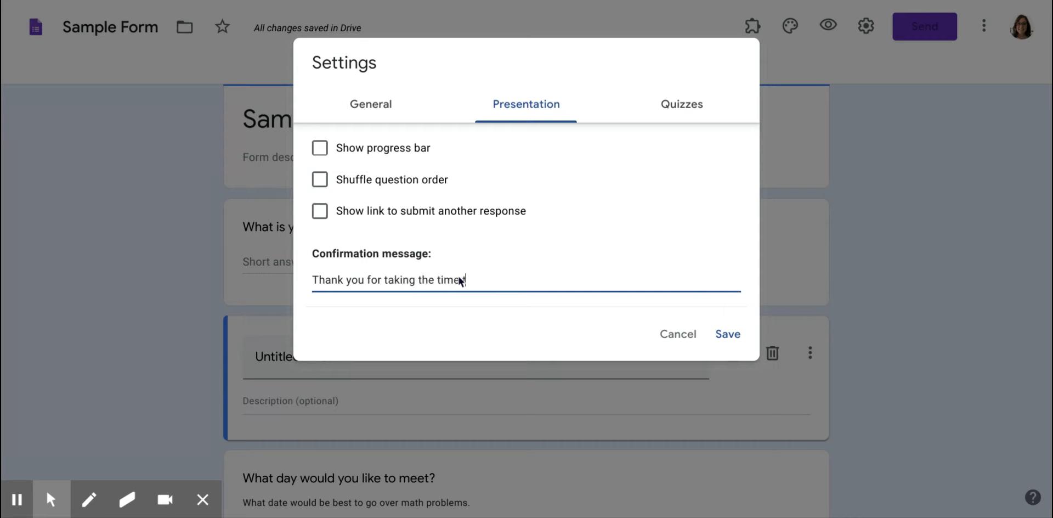
type(" to fill out the form.")
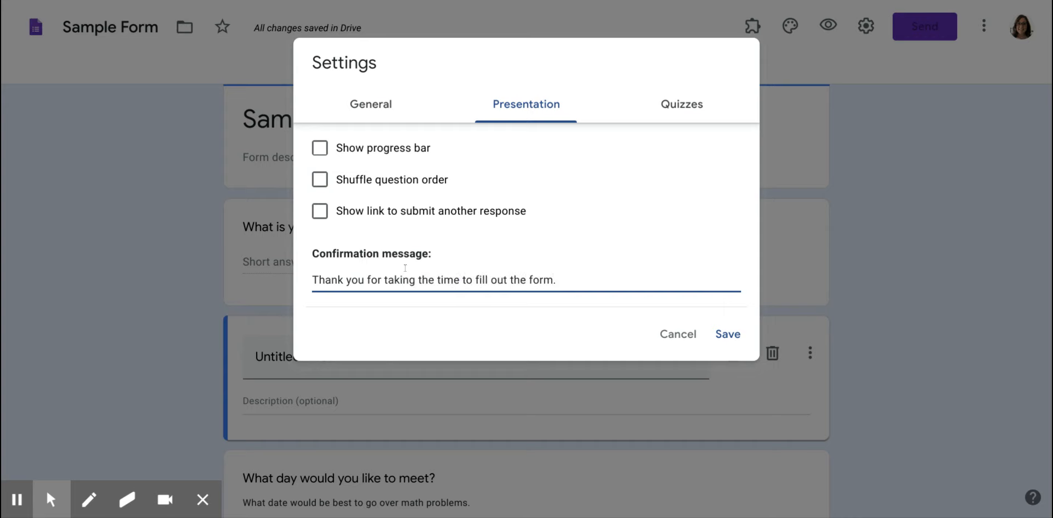
- Turn the form into a quiz in its settings and look through the quiz options
left_click(669, 99)
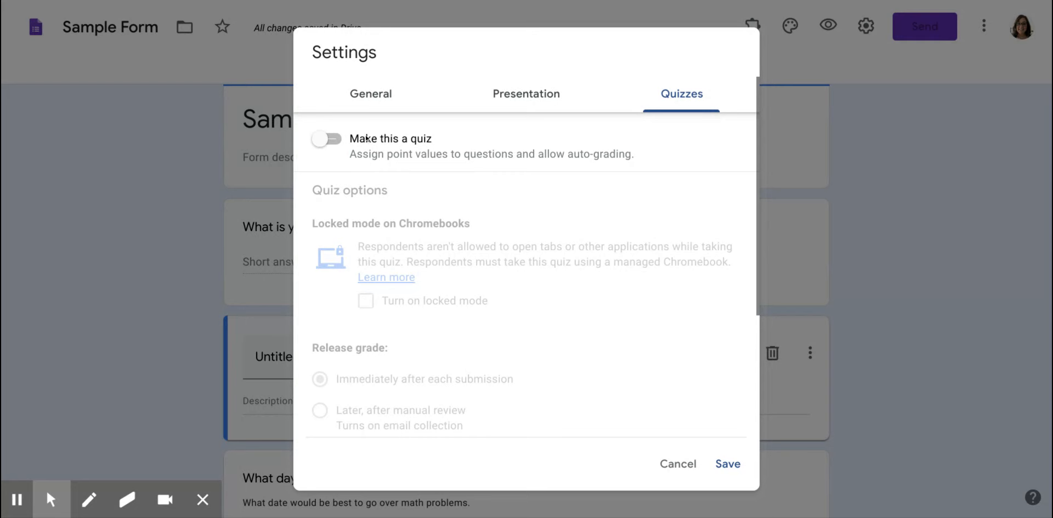
left_click(320, 143)
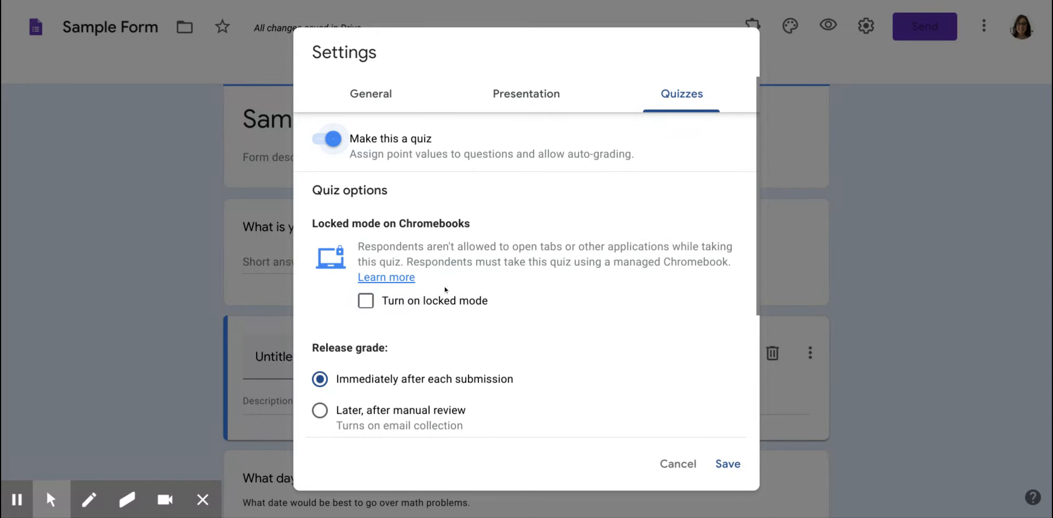
scroll(461, 343, "down", 3)
scroll(477, 325, "down", 1)
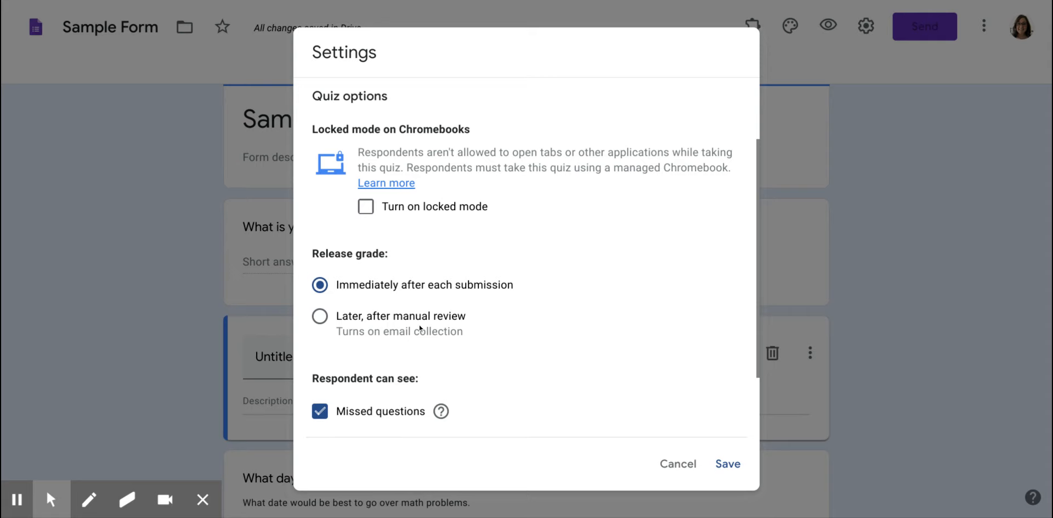
scroll(421, 328, "down", 4)
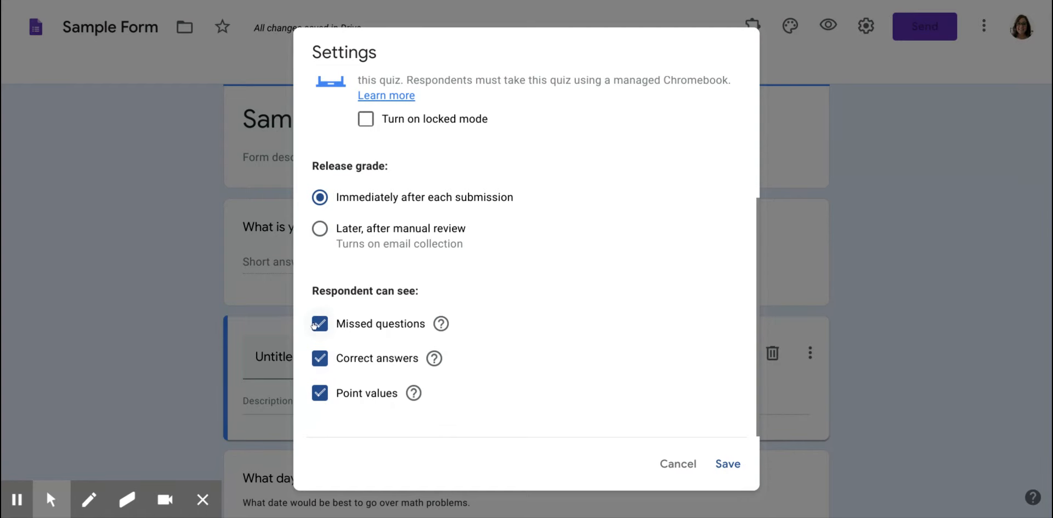
- Toggle whether respondents can see missed questions, correct answers and point values, and discard the settings changes
left_click(318, 324)
left_click(308, 358)
left_click(320, 395)
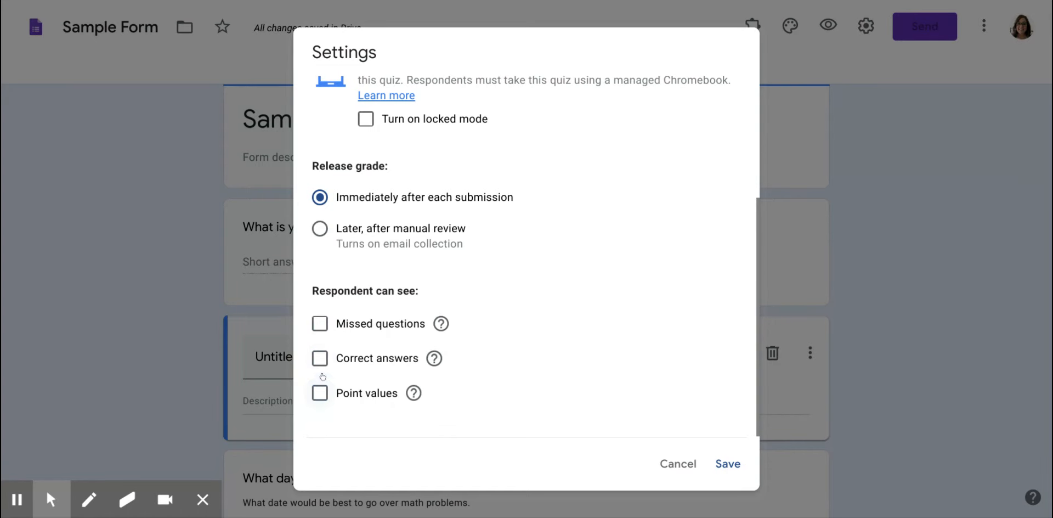
left_click(320, 359)
left_click(320, 324)
left_click(320, 325)
scroll(576, 273, "up", 3)
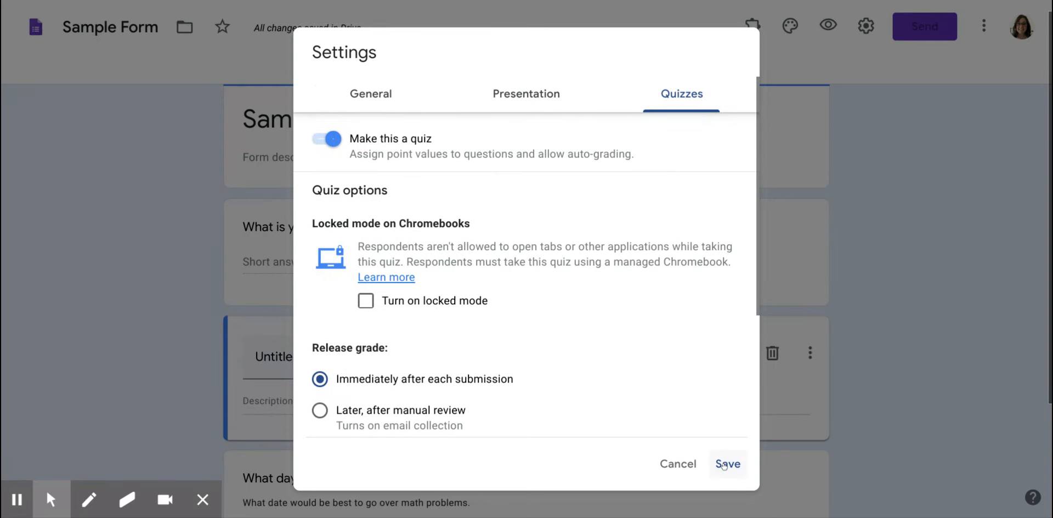
left_click(676, 466)
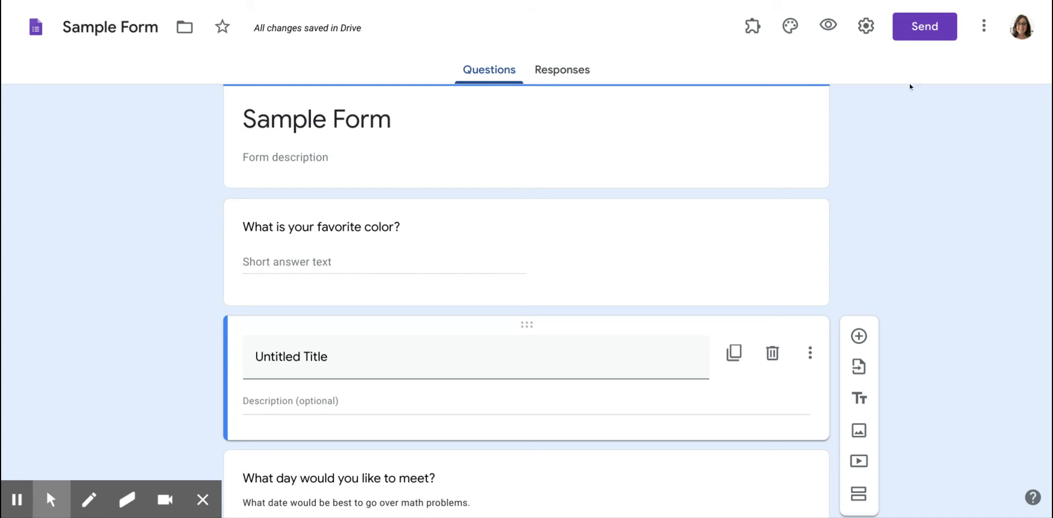
- Start sending the form by email and add the suggested group "All HJH Certificated Employees" as recipient
left_click(919, 25)
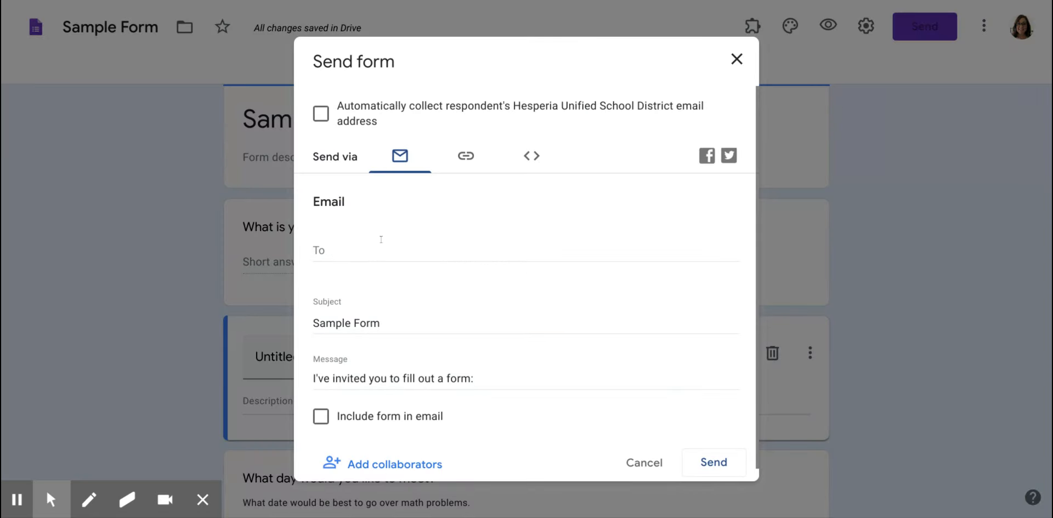
left_click(379, 240)
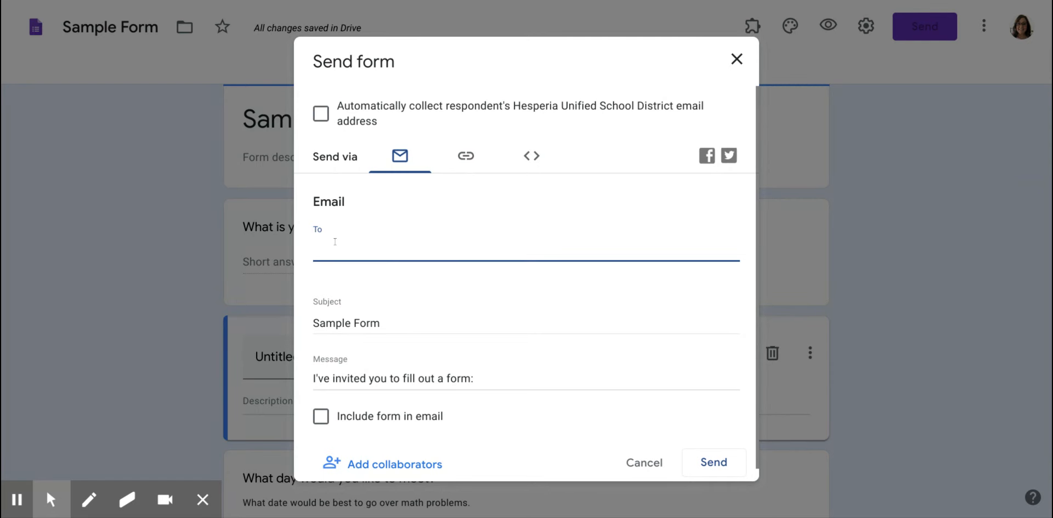
type("All")
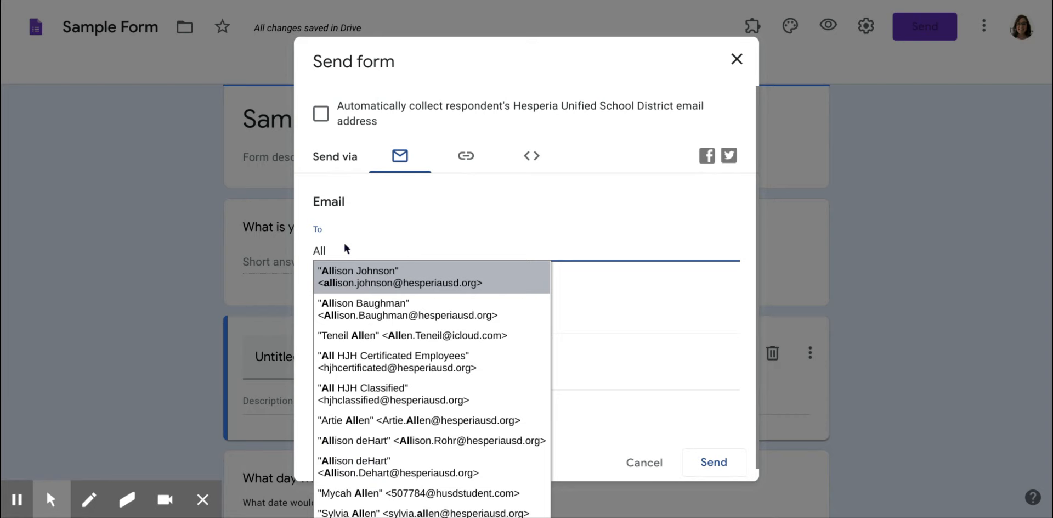
key("Down")
key("Down")
key("Down")
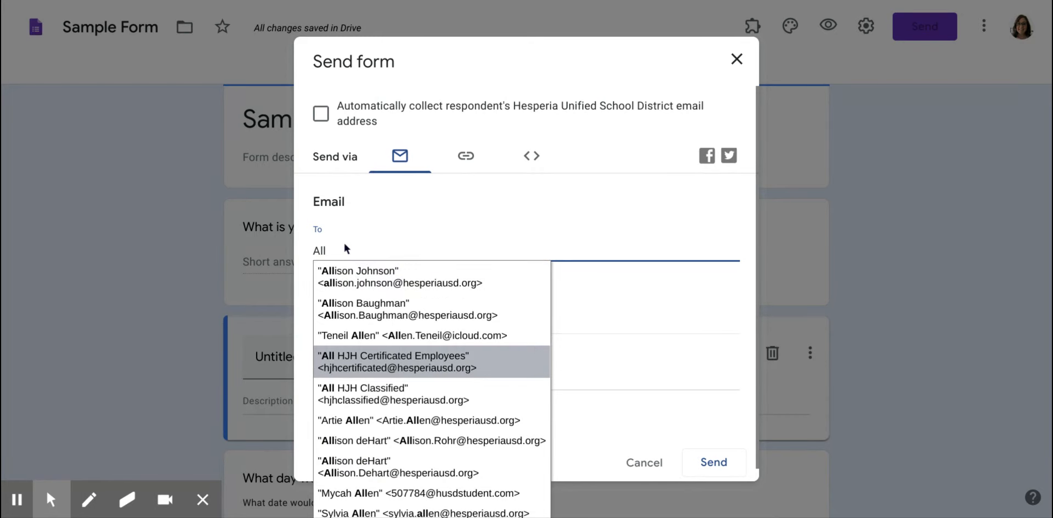
key("Return")
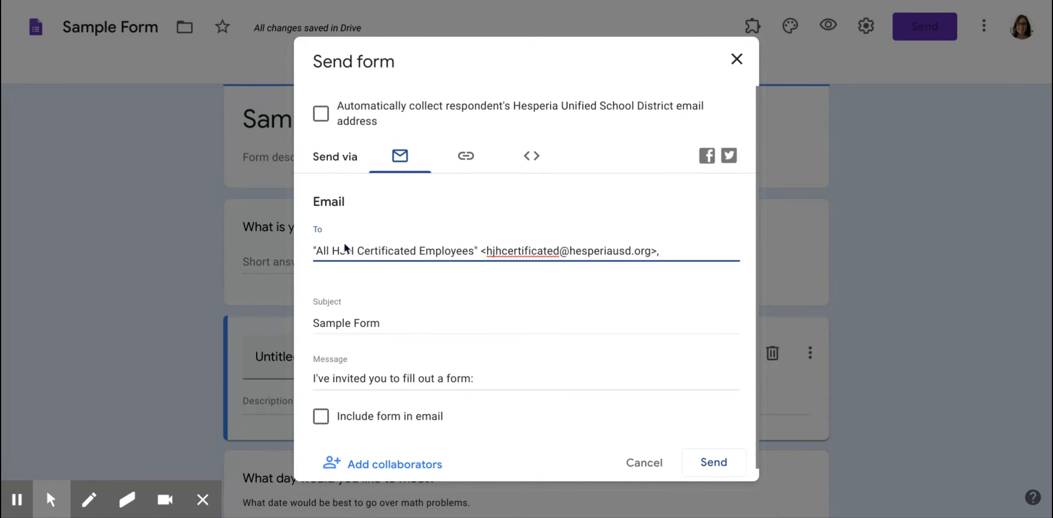
- Remove the recipient group from the form's email invitation
left_click(360, 313)
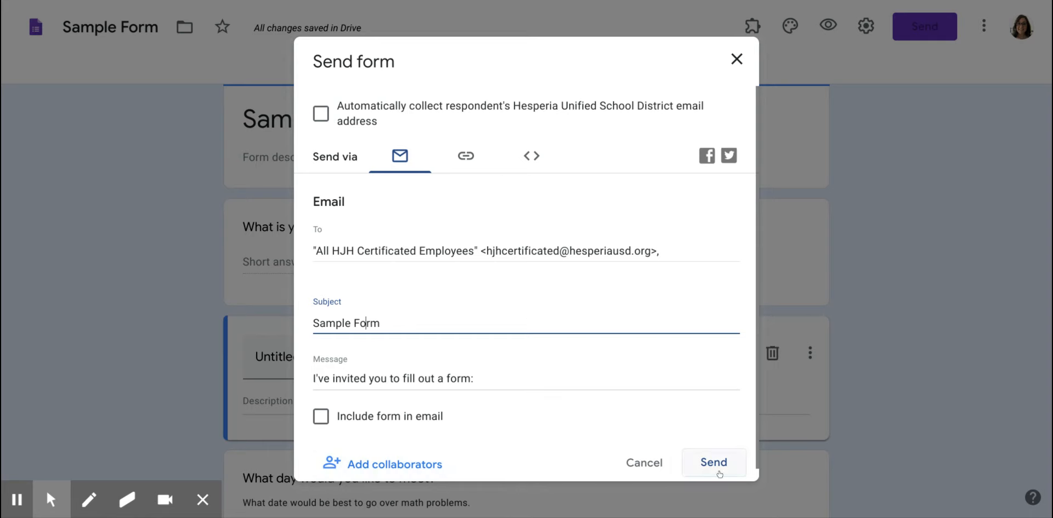
left_click_drag(508, 274, 309, 239)
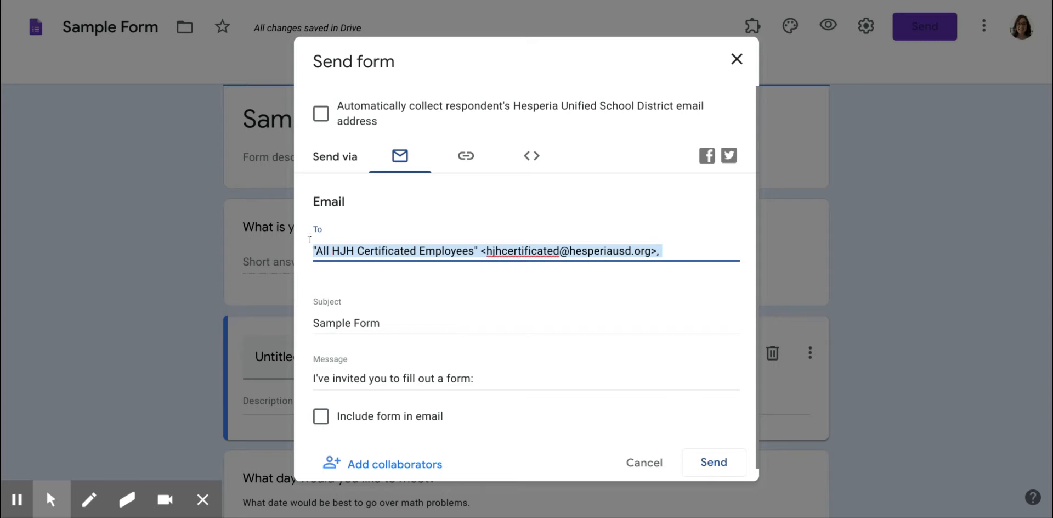
key("BackSpace")
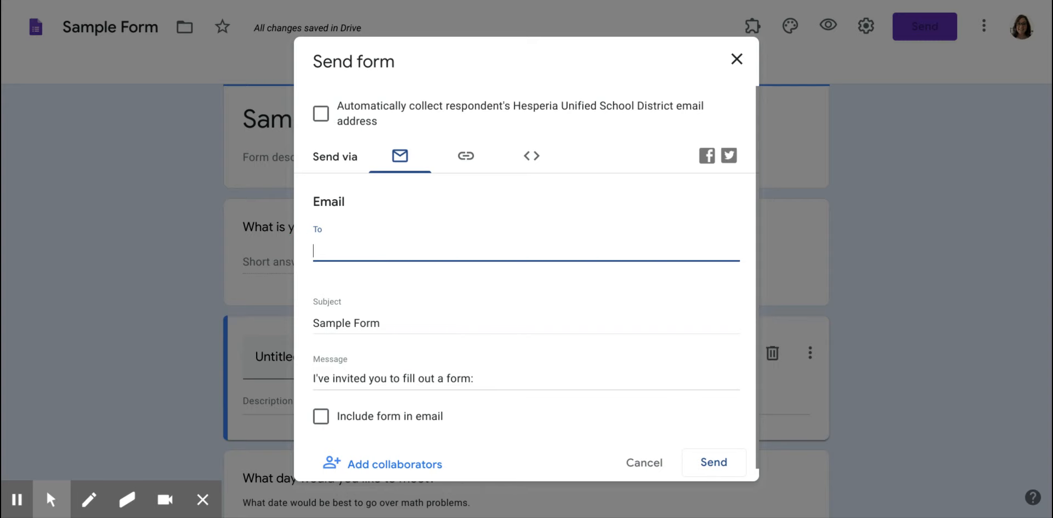
- Show the form's shareable link in the sending options
left_click(462, 159)
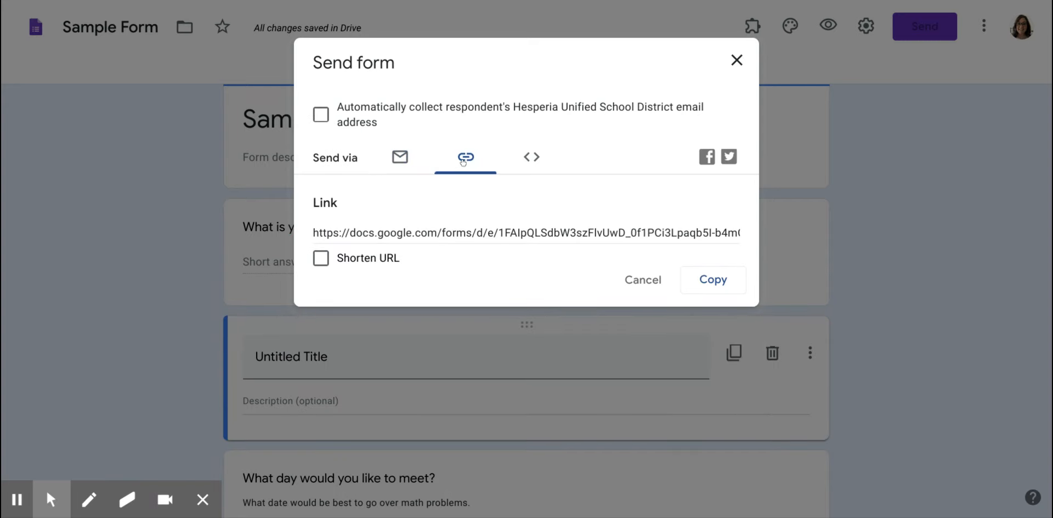
- Select the form's shareable link, shorten its URL, and switch back to the full-length link
left_click(478, 231)
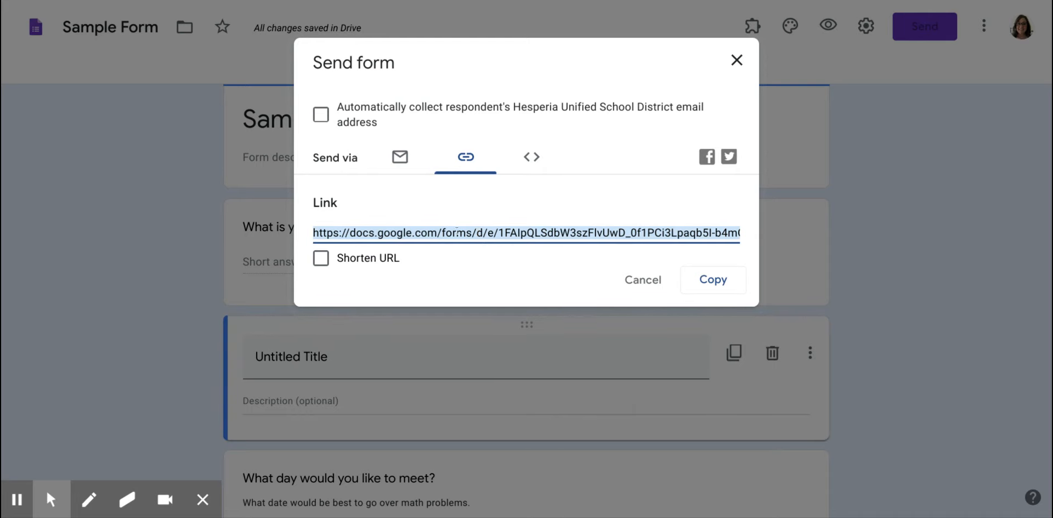
left_click(366, 258)
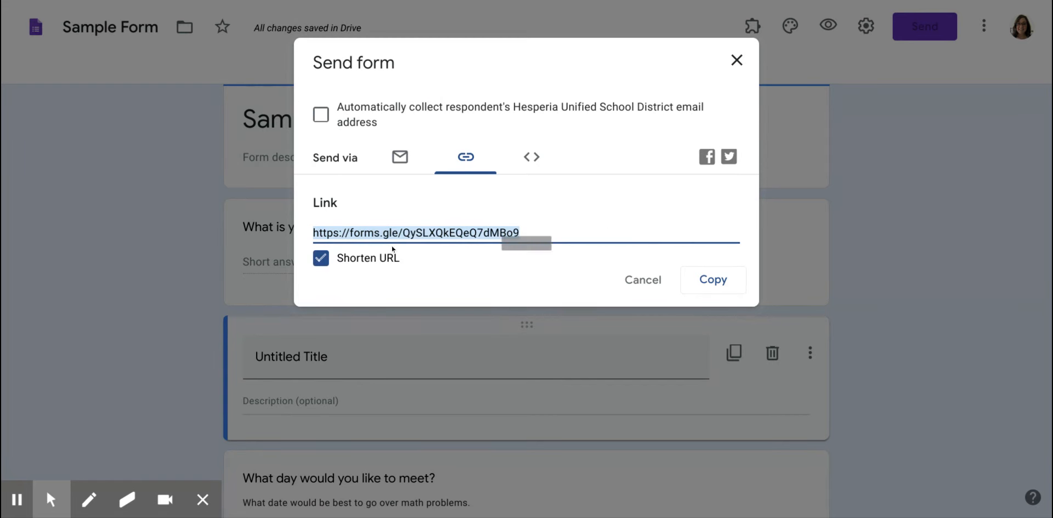
left_click(354, 259)
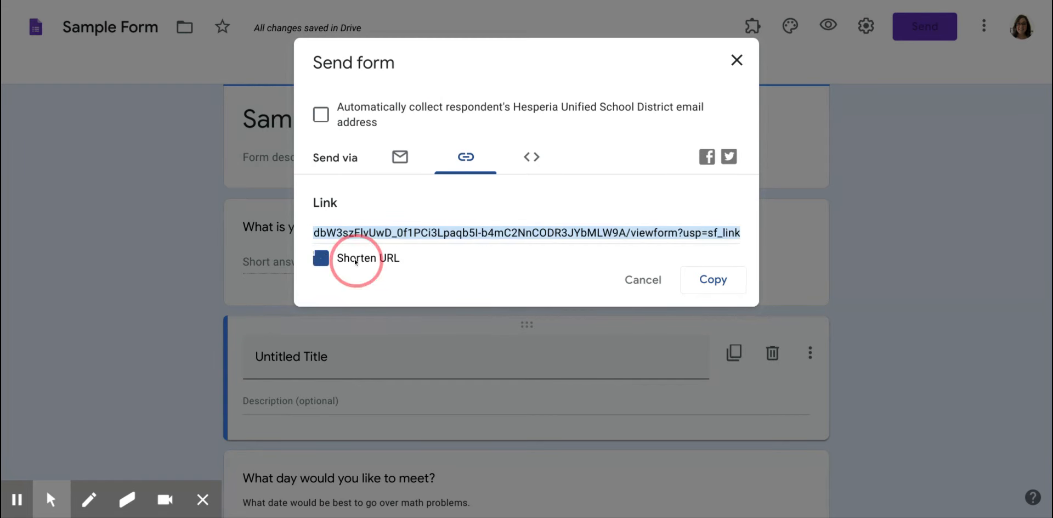
- View the form's HTML embed code, return through the link option to the email option, and close the sending options
left_click(531, 159)
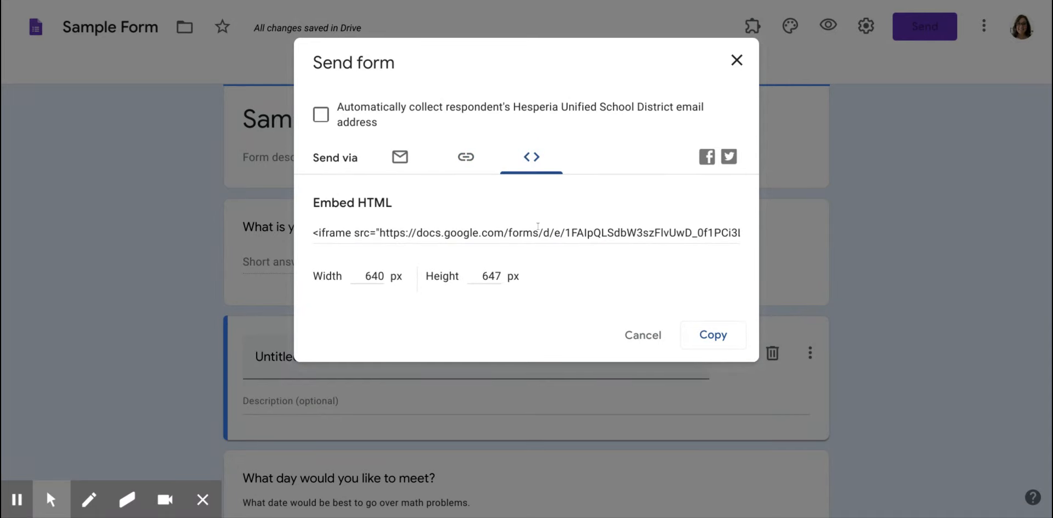
left_click(465, 158)
left_click(399, 158)
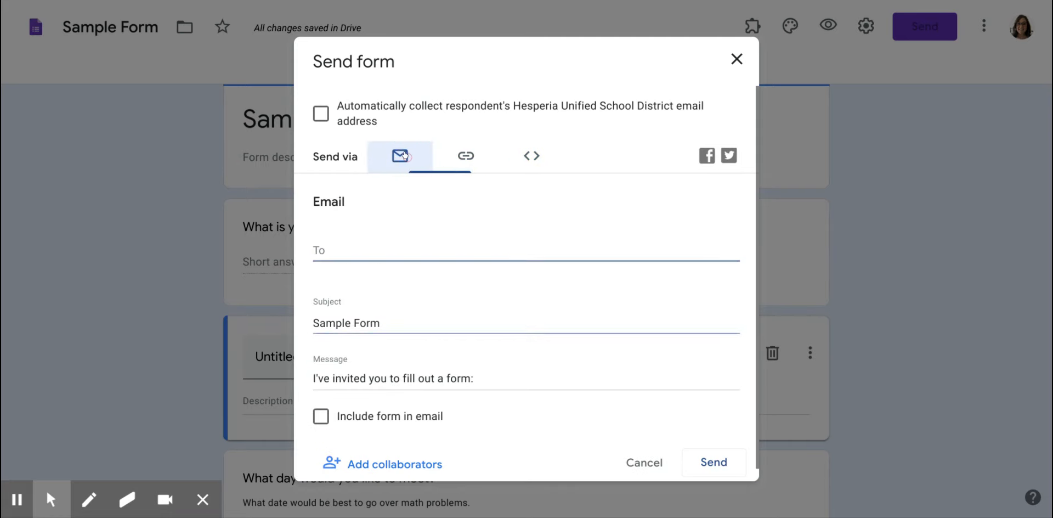
left_click(733, 58)
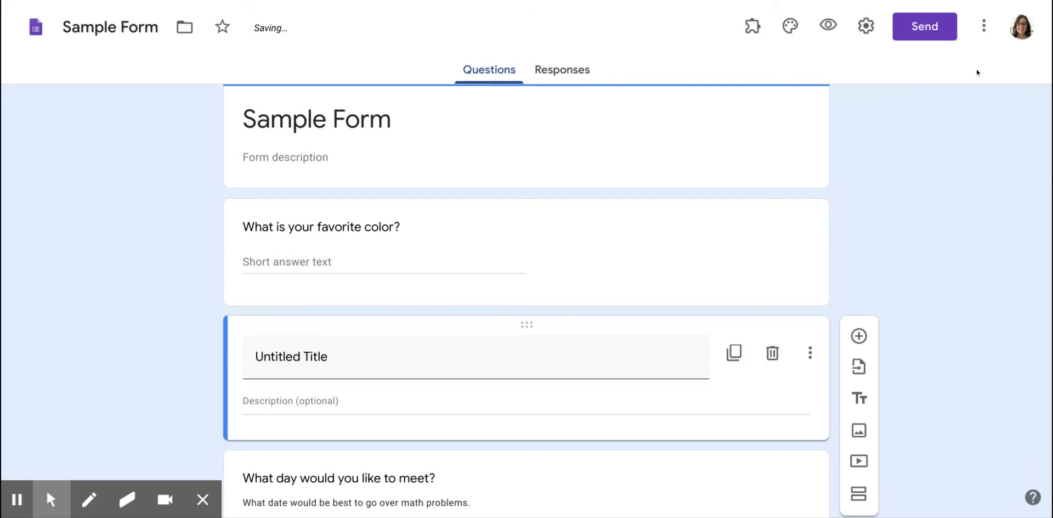
- Open the form's collaborator sharing settings and start an invitation with an optional personal message
left_click(983, 33)
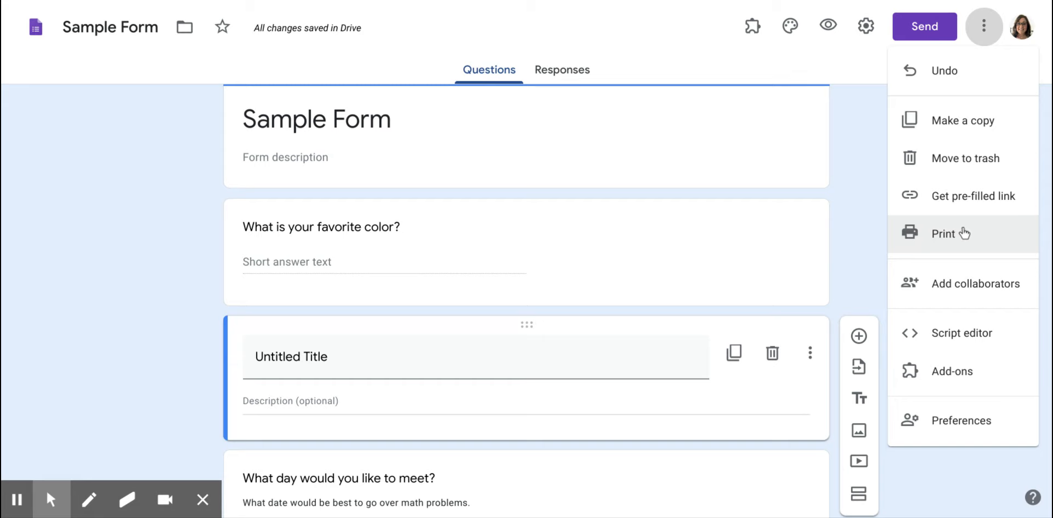
left_click(972, 284)
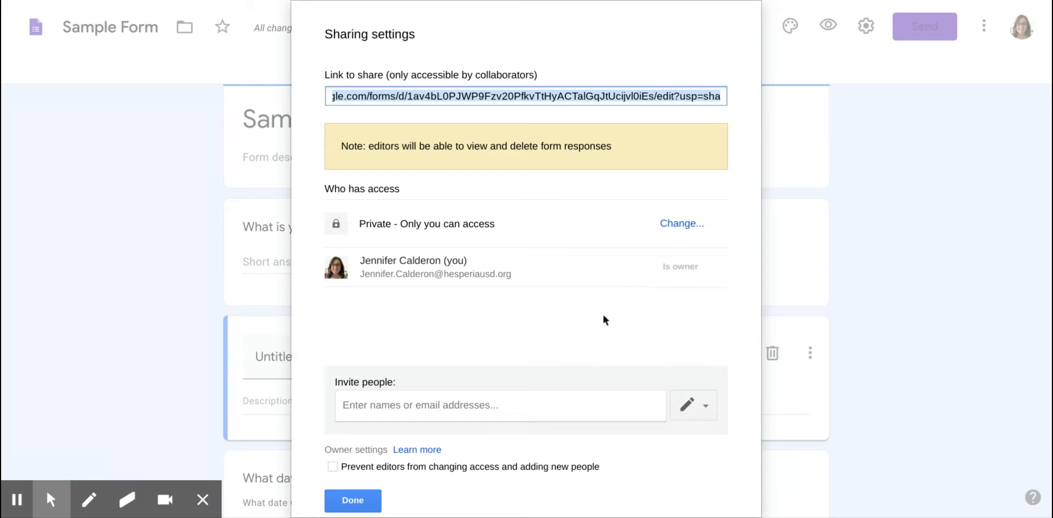
left_click(450, 406)
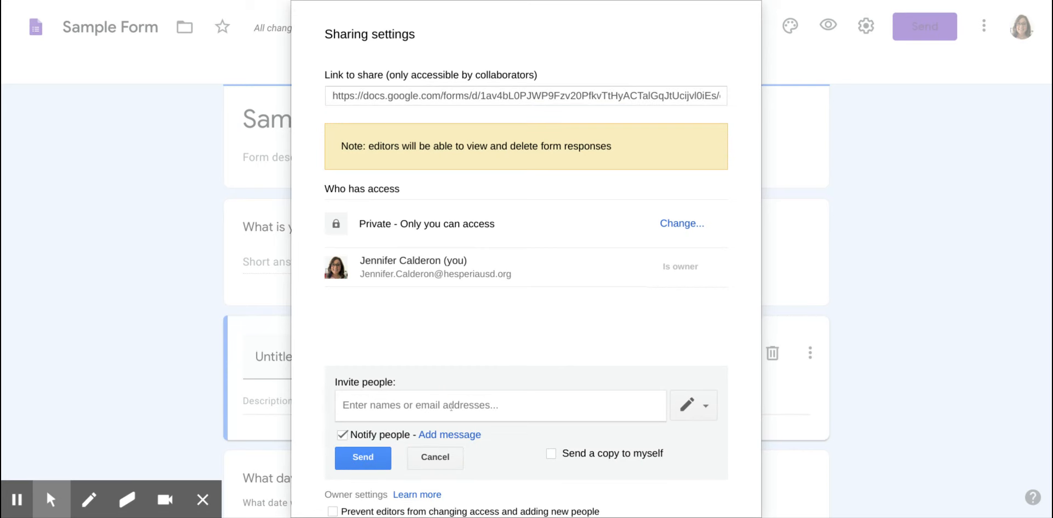
left_click(459, 432)
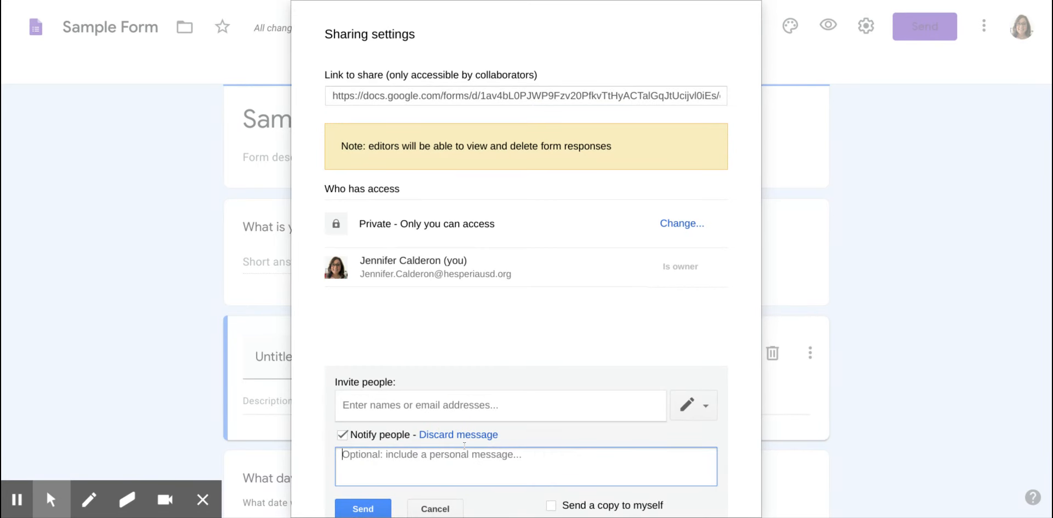
- Cancel the collaborator invitation and close the sharing settings
scroll(463, 445, "down", 1)
scroll(464, 445, "down", 2)
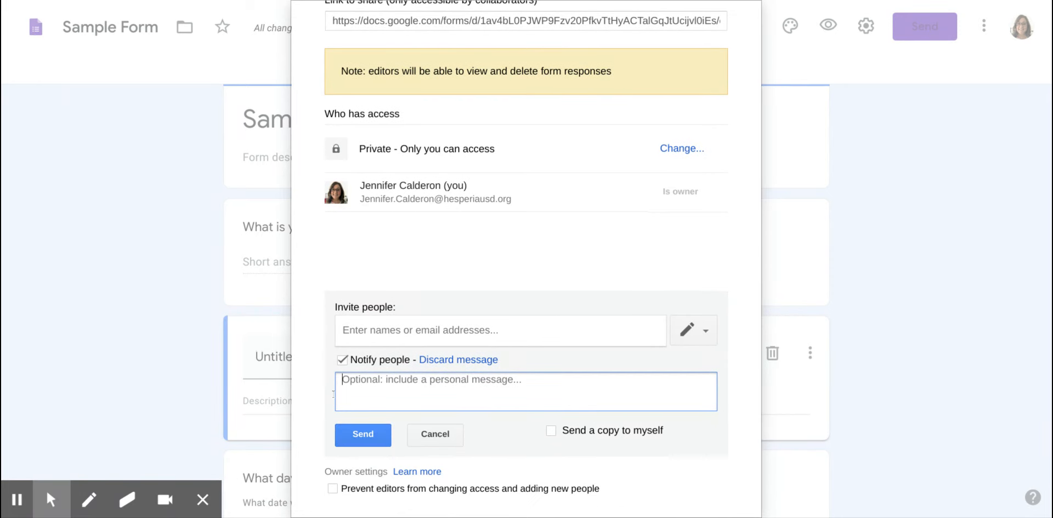
left_click(431, 433)
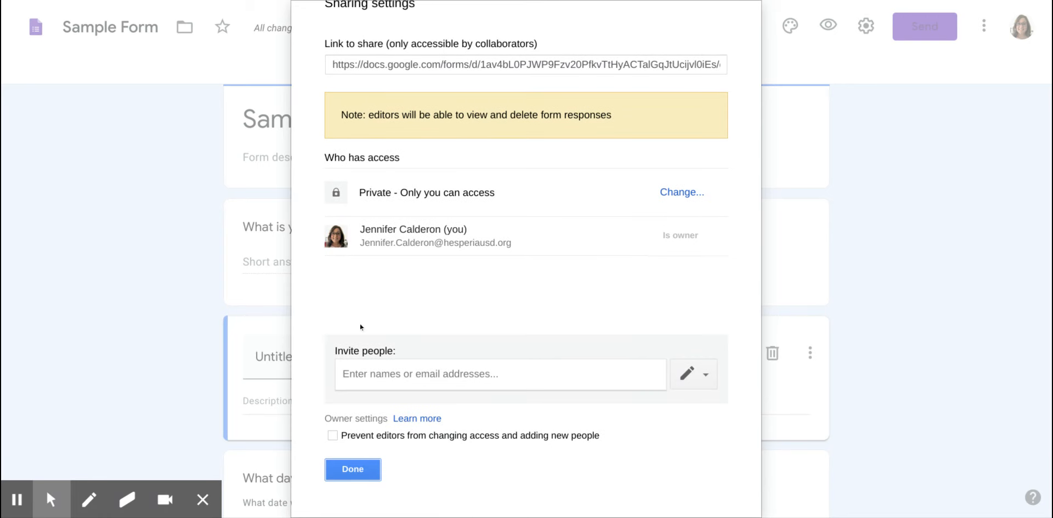
left_click(353, 468)
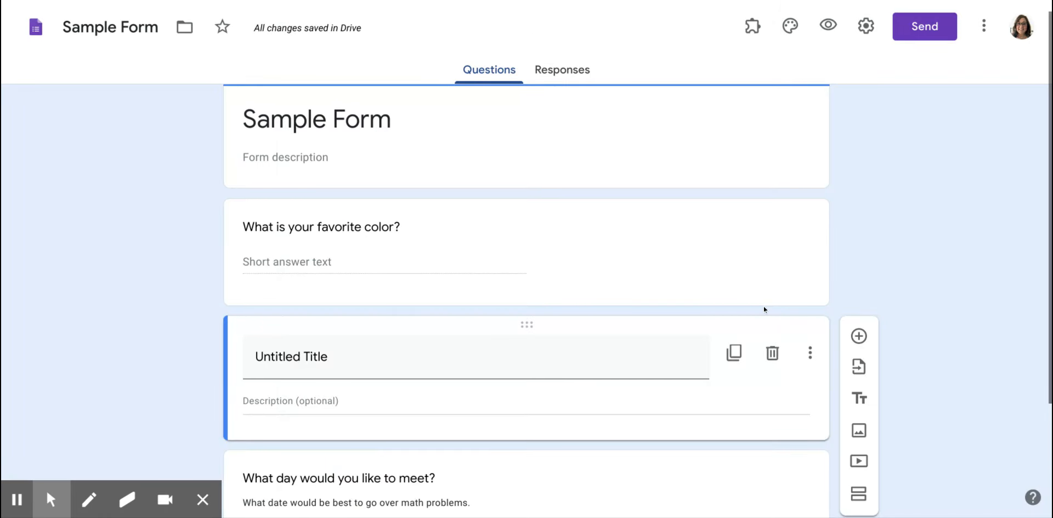